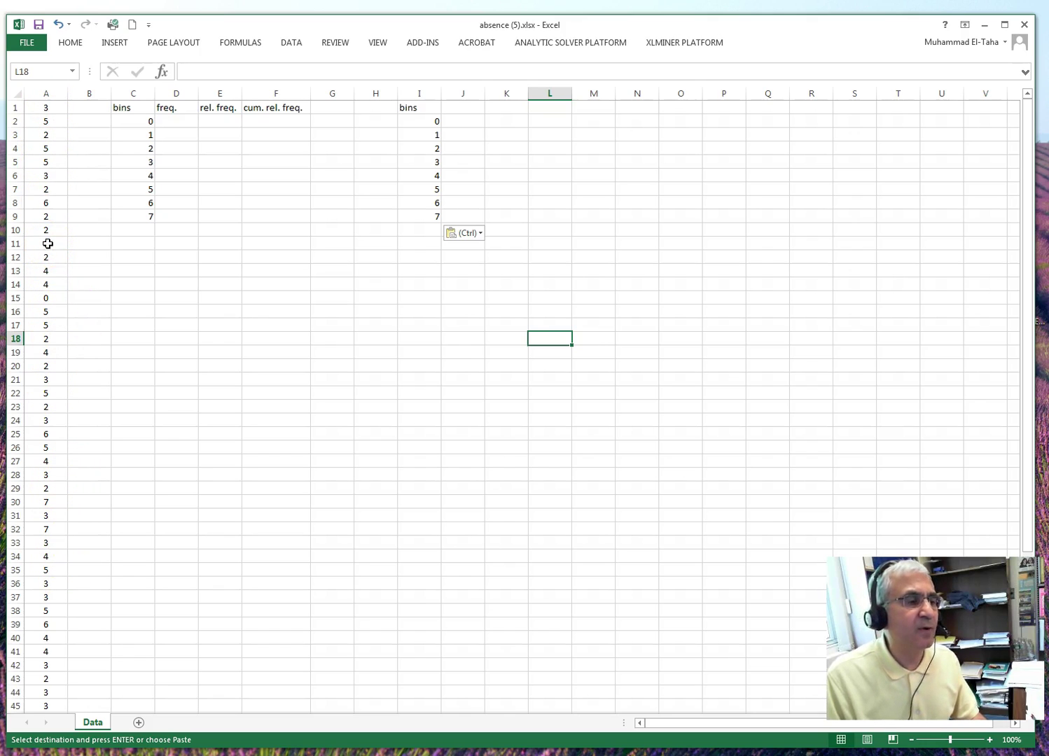
Look through the absence data in column A down to its last entry.
{"action": "left_click", "coordinate": [48, 243]}
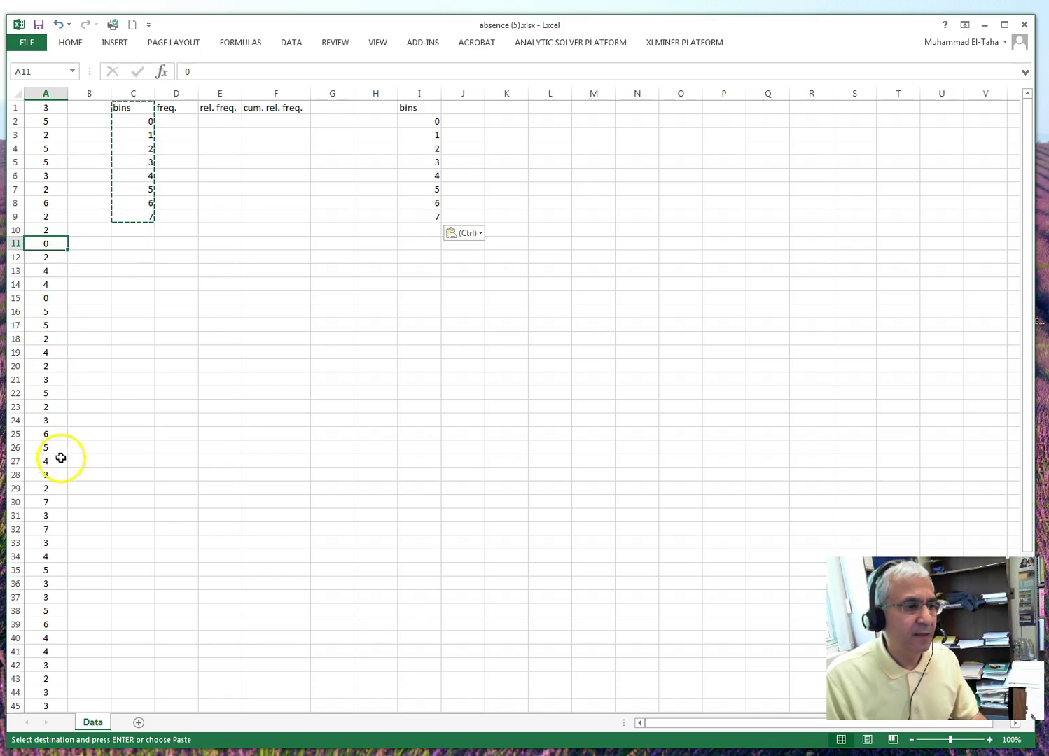
{"action": "left_click", "coordinate": [52, 503]}
{"action": "scroll", "coordinate": [53, 504], "scroll_direction": "down", "scroll_amount": 5}
{"action": "scroll", "coordinate": [54, 504], "scroll_direction": "down", "scroll_amount": 4}
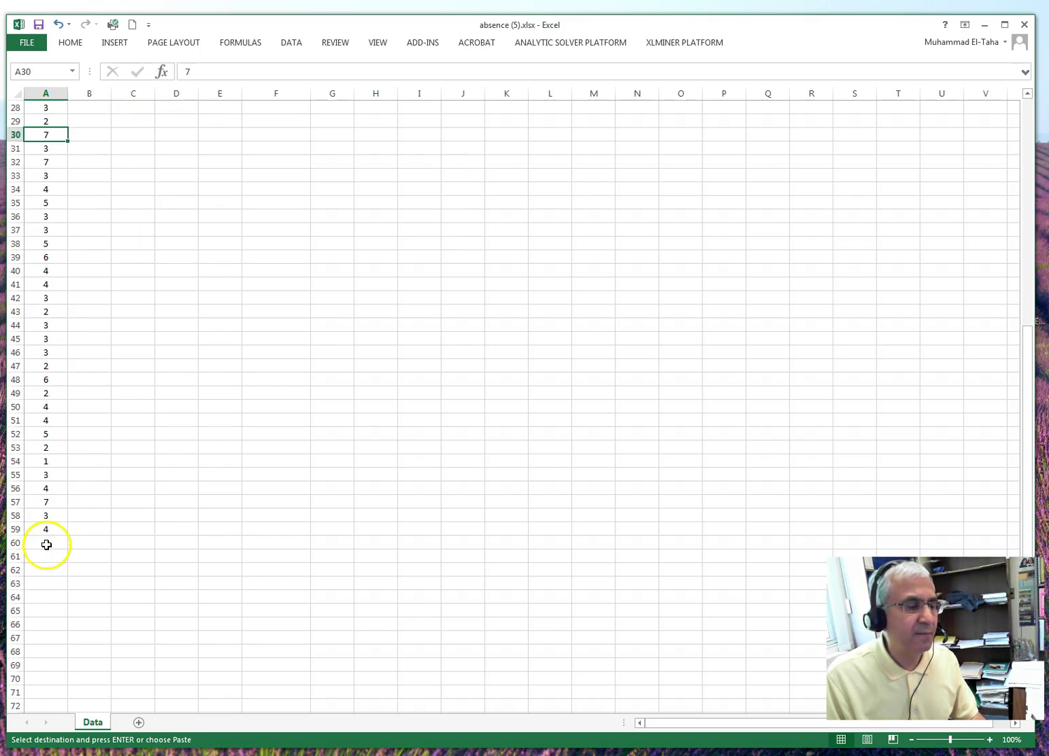
{"action": "scroll", "coordinate": [46, 545], "scroll_direction": "up", "scroll_amount": 3}
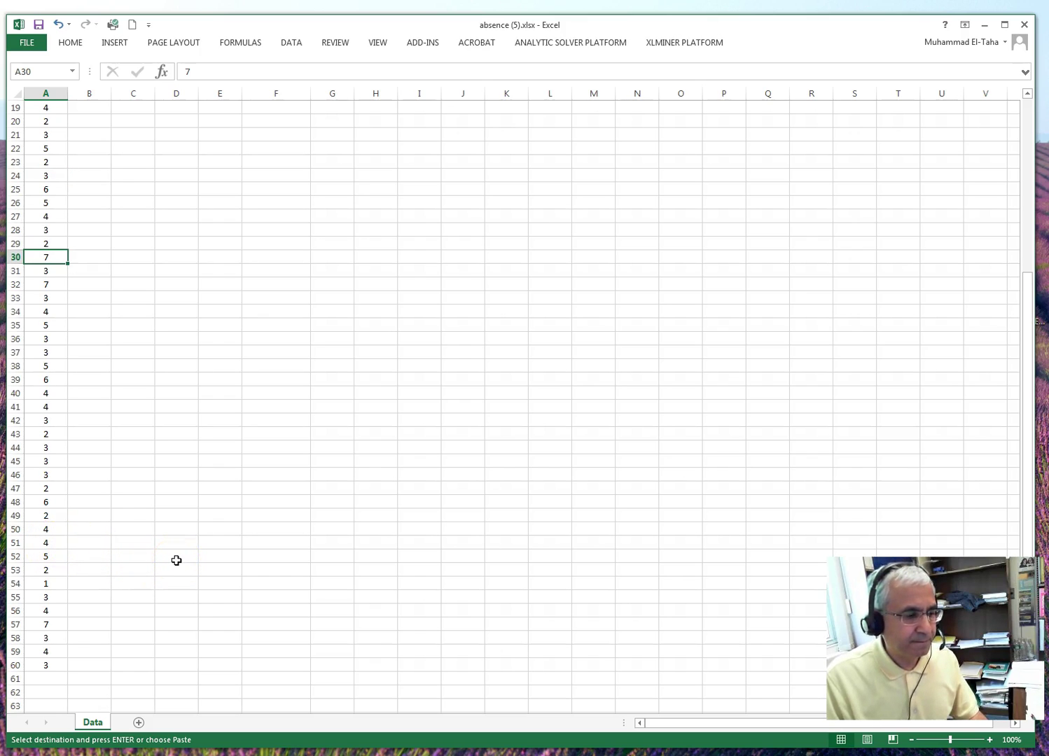
{"action": "scroll", "coordinate": [177, 560], "scroll_direction": "up", "scroll_amount": 6}
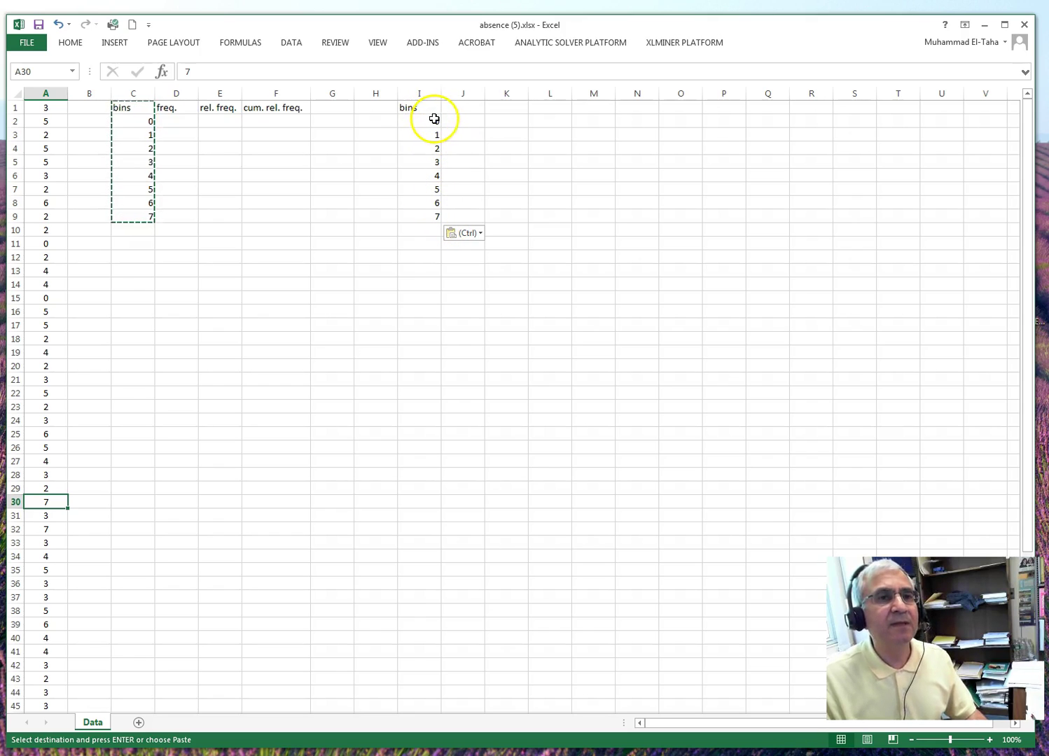
Start the Histogram tool from Data Analysis and set its input range to A1:A60.
{"action": "left_click", "coordinate": [292, 43]}
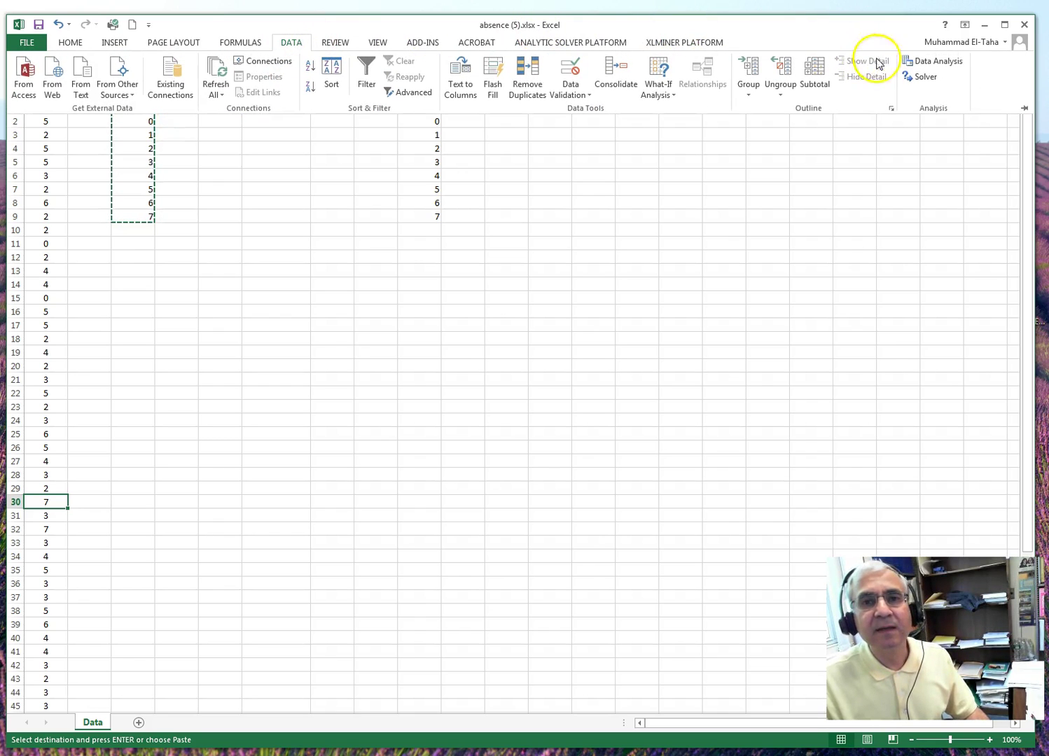
{"action": "left_click", "coordinate": [915, 64]}
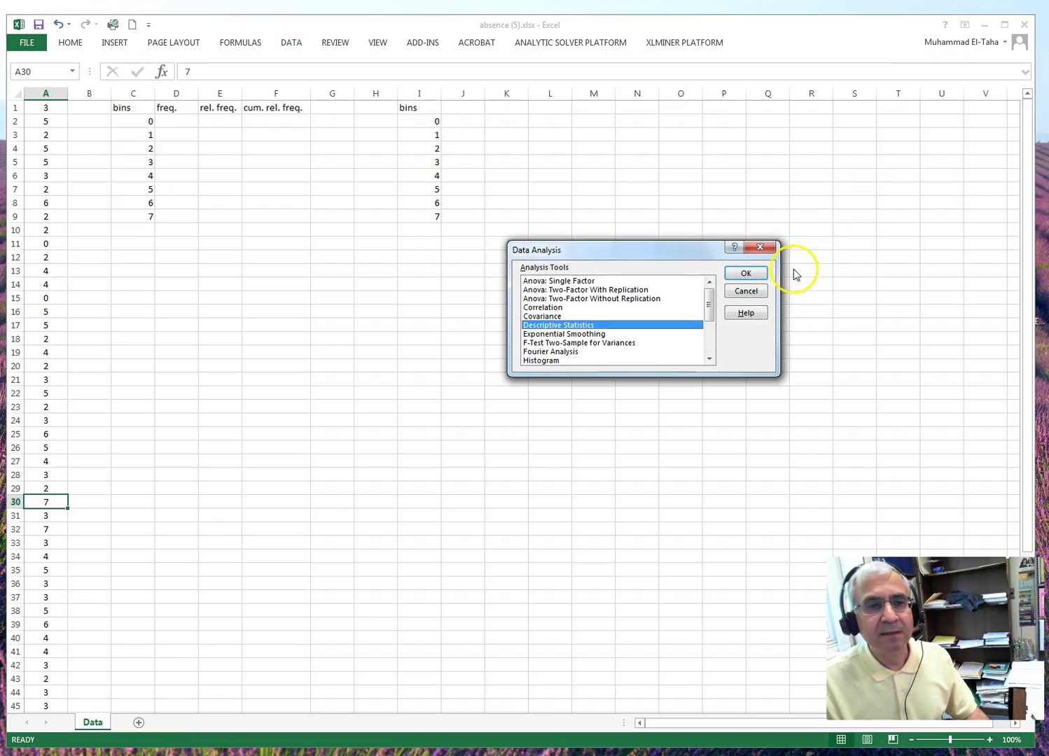
{"action": "left_click", "coordinate": [707, 343]}
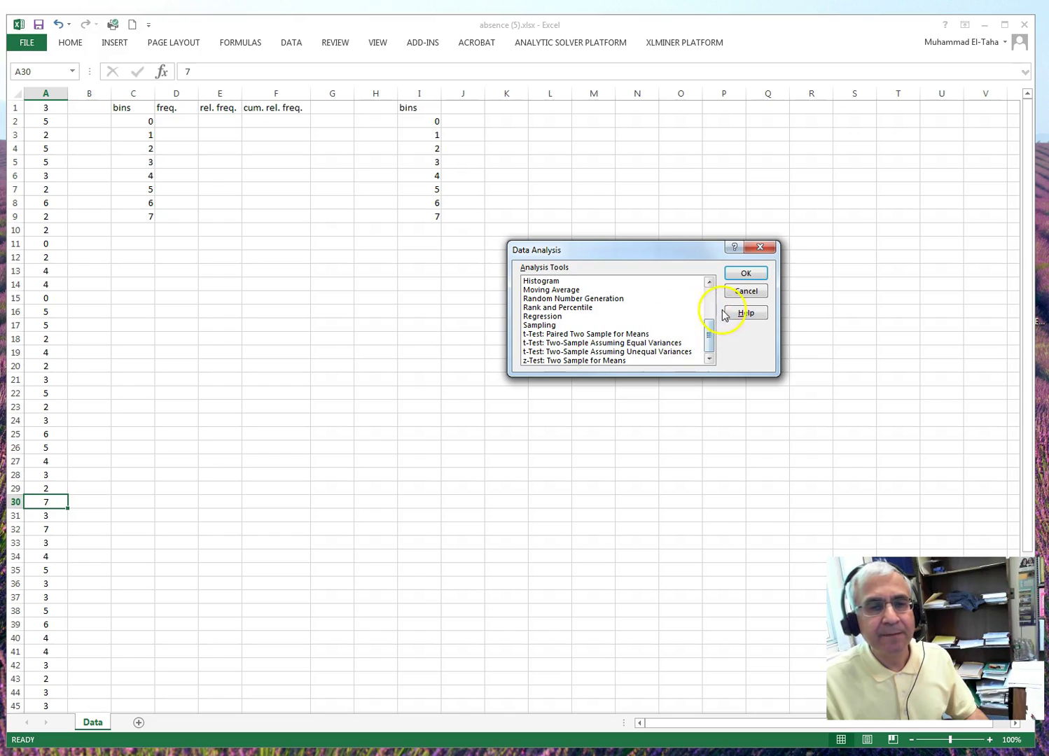
{"action": "left_click", "coordinate": [542, 281]}
{"action": "left_click", "coordinate": [742, 274]}
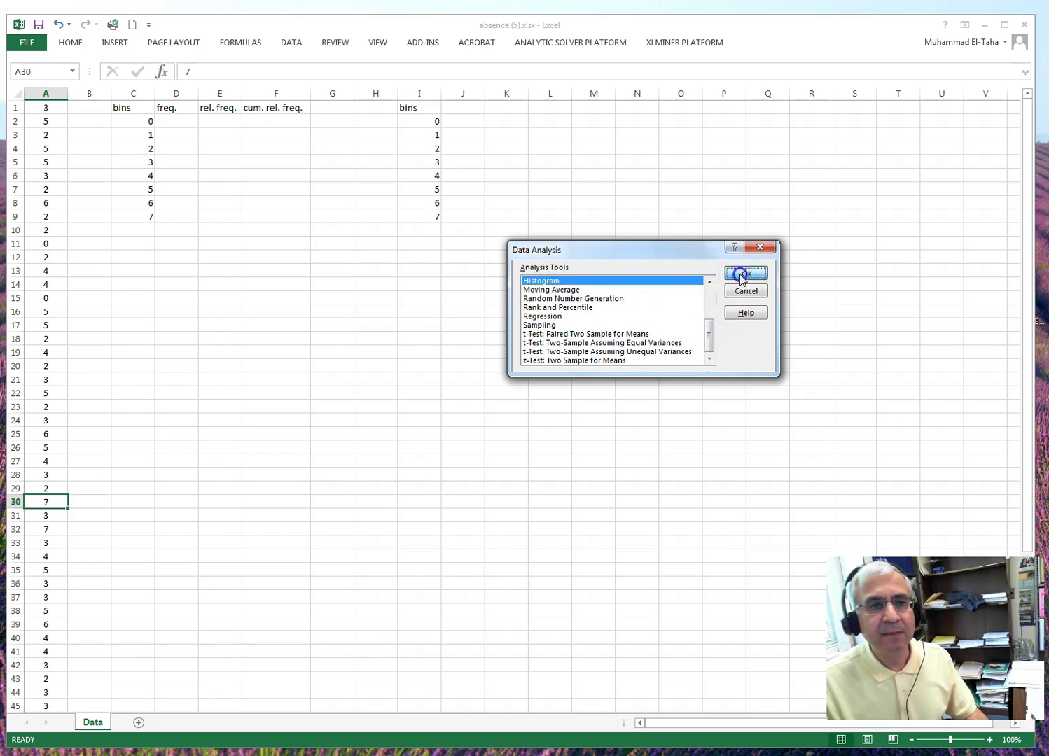
{"action": "left_click_drag", "start_coordinate": [559, 222], "coordinate": [616, 198]}
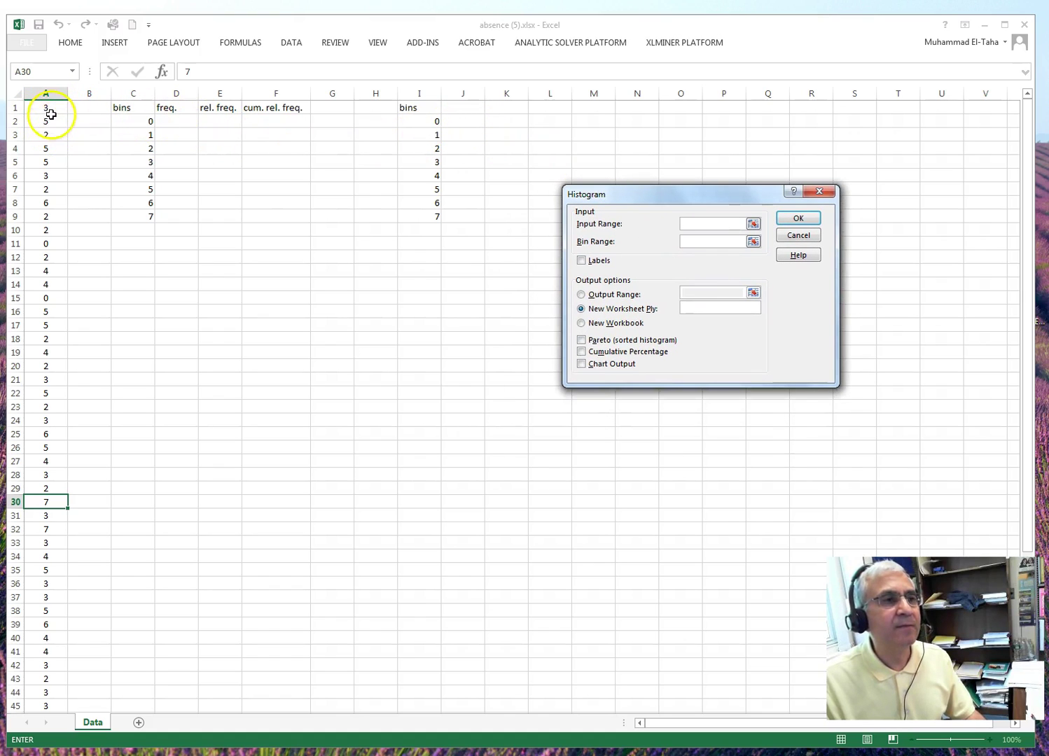
{"action": "left_click_drag", "start_coordinate": [47, 108], "coordinate": [54, 692]}
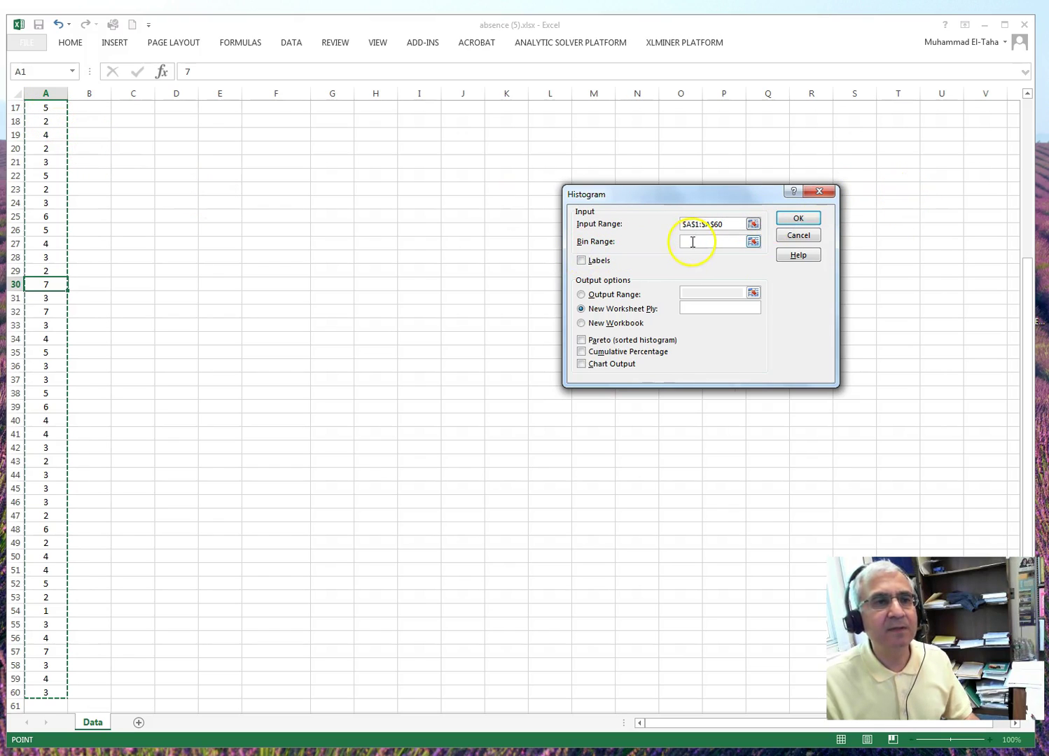
Set the histogram's bin range to I2:I9 and generate the frequency table on a new worksheet.
{"action": "left_click", "coordinate": [1031, 119]}
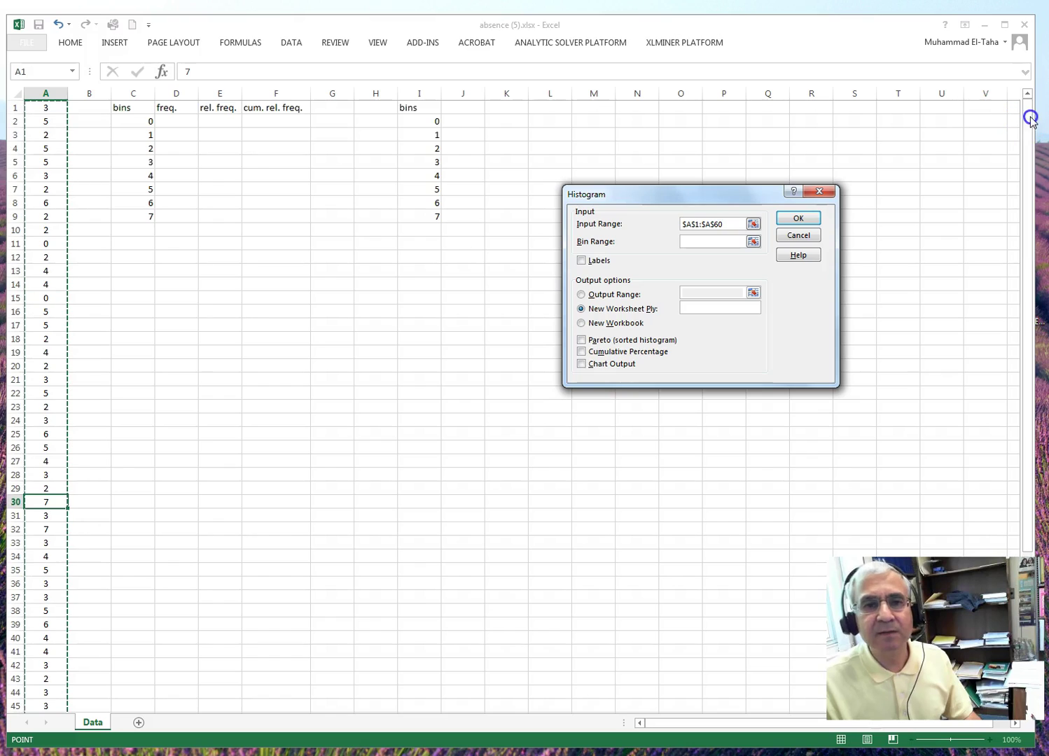
{"action": "left_click", "coordinate": [698, 243]}
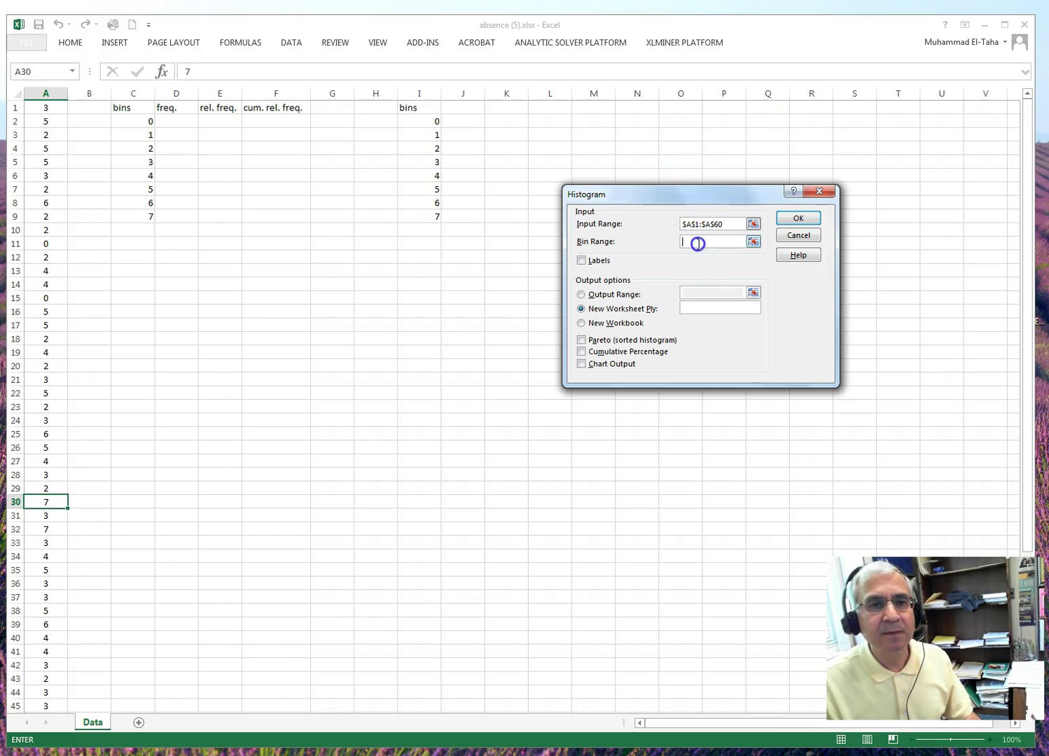
{"action": "left_click_drag", "start_coordinate": [429, 124], "coordinate": [435, 210]}
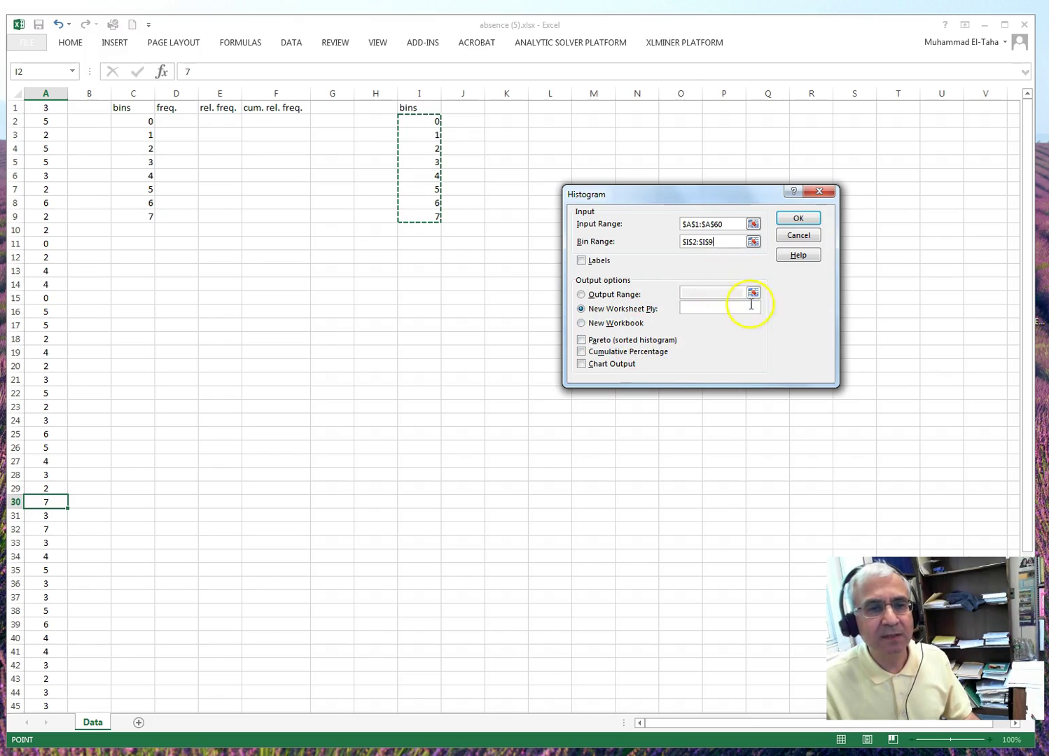
{"action": "left_click", "coordinate": [799, 220]}
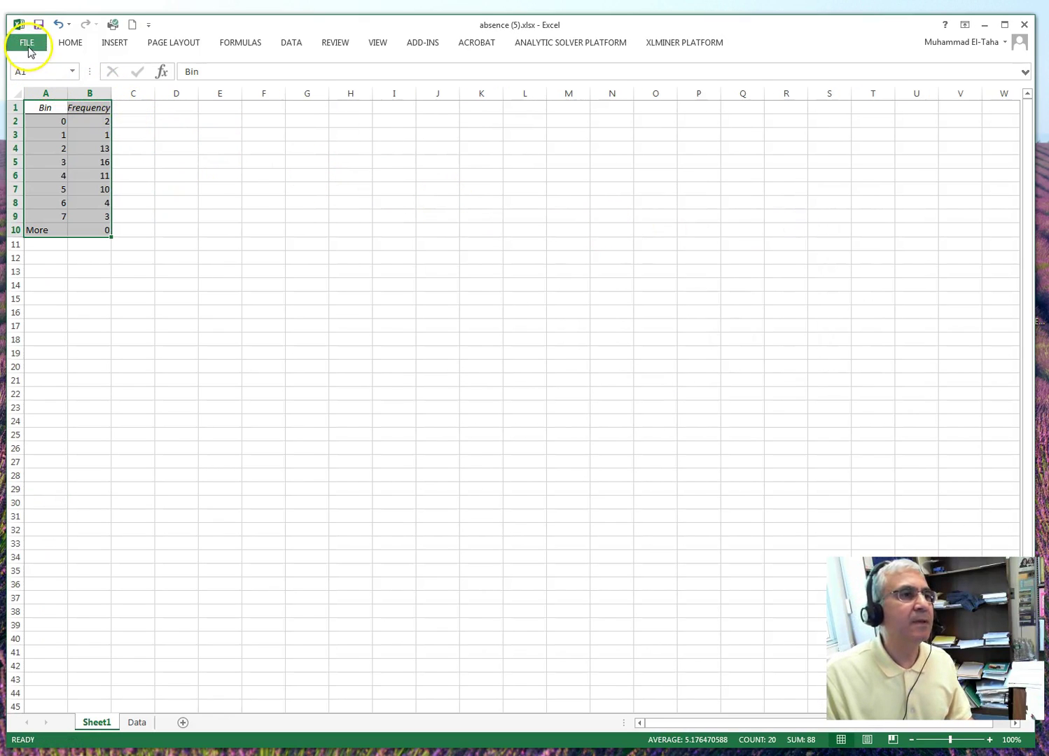
Undo the last formatting change on Sheet1 and rerun the Histogram analysis of A1:A60 with bins I2:I9 and Chart Output enabled.
{"action": "left_click", "coordinate": [58, 24]}
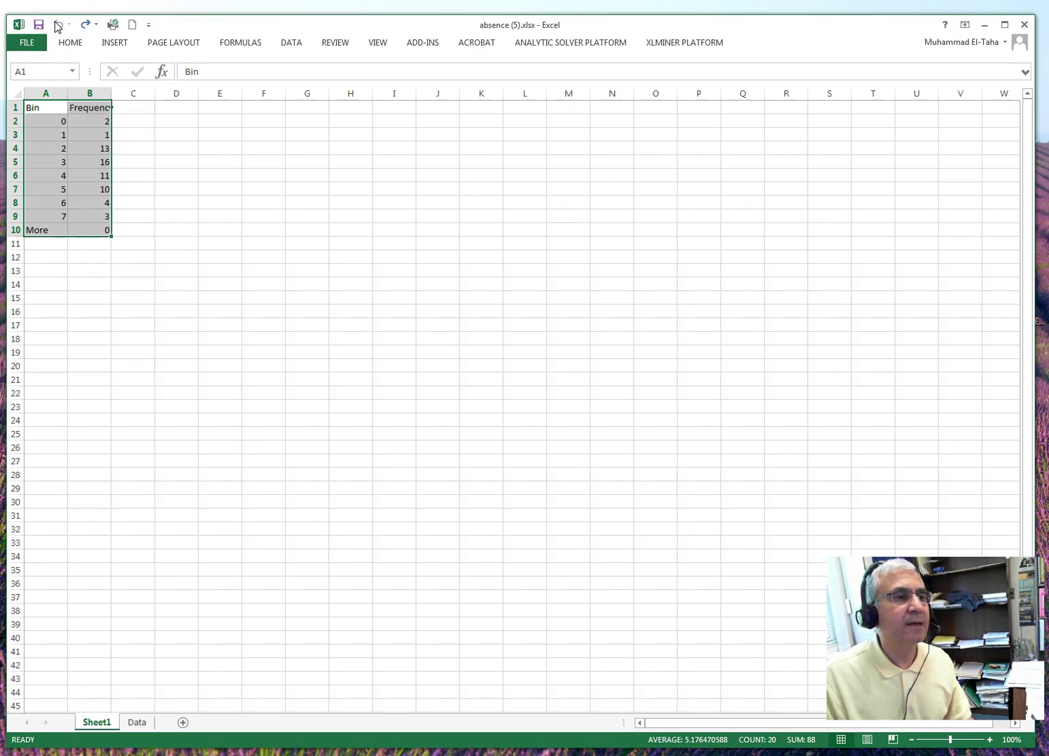
{"action": "left_click", "coordinate": [25, 44]}
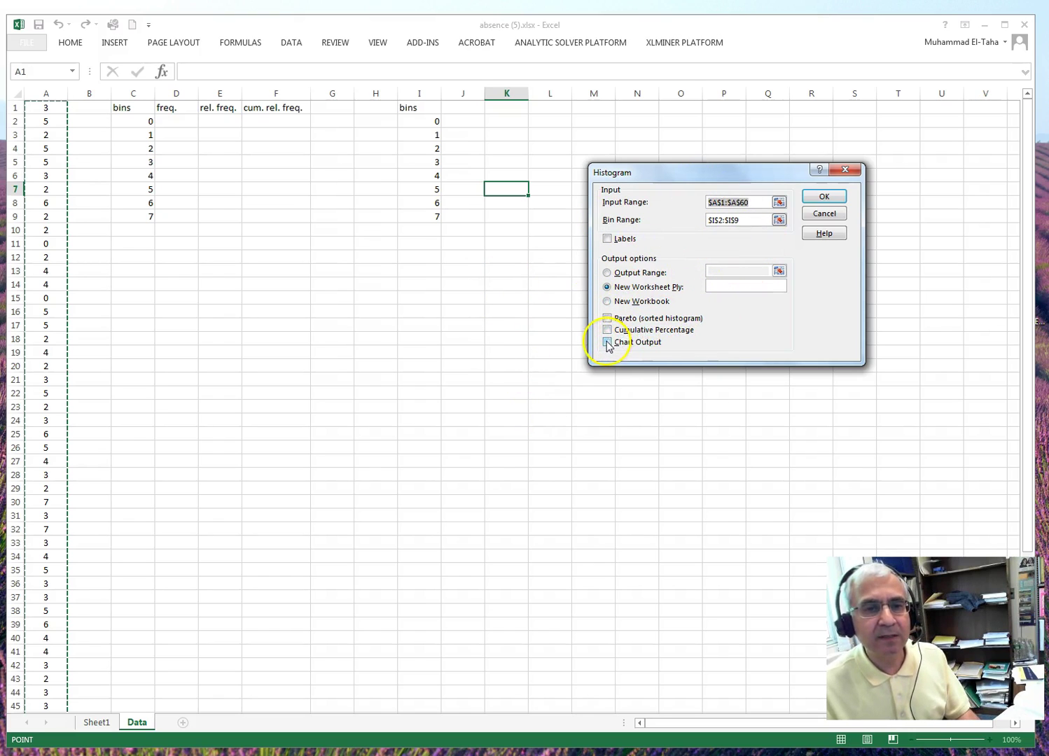
{"action": "left_click", "coordinate": [607, 342]}
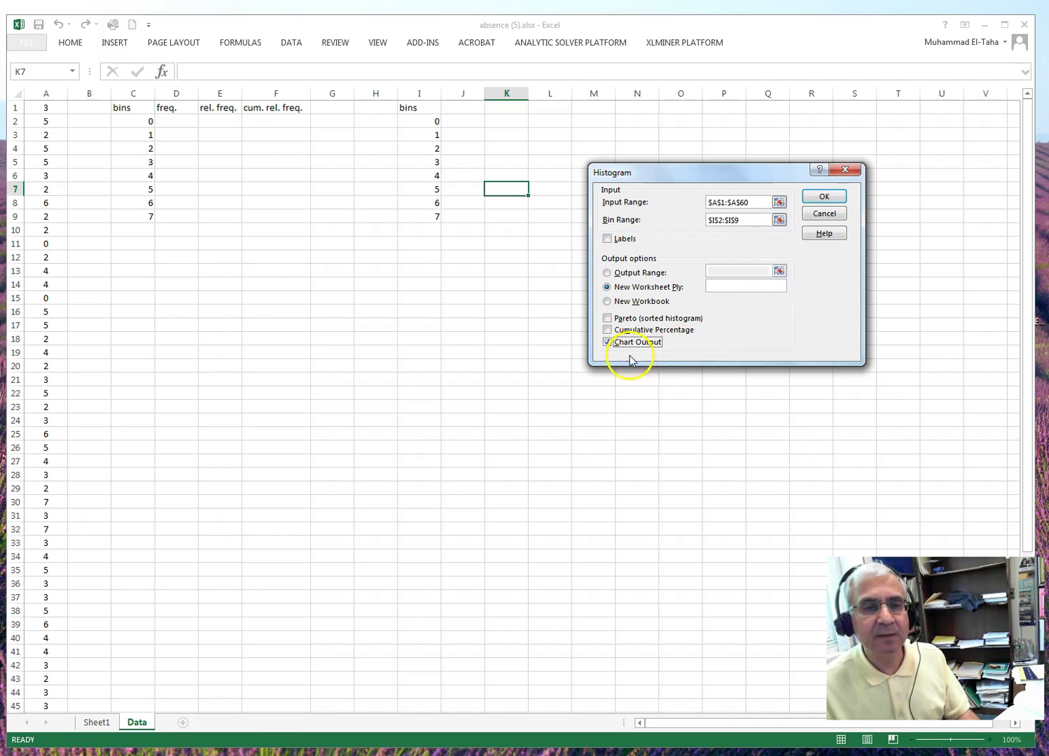
{"action": "left_click", "coordinate": [822, 199]}
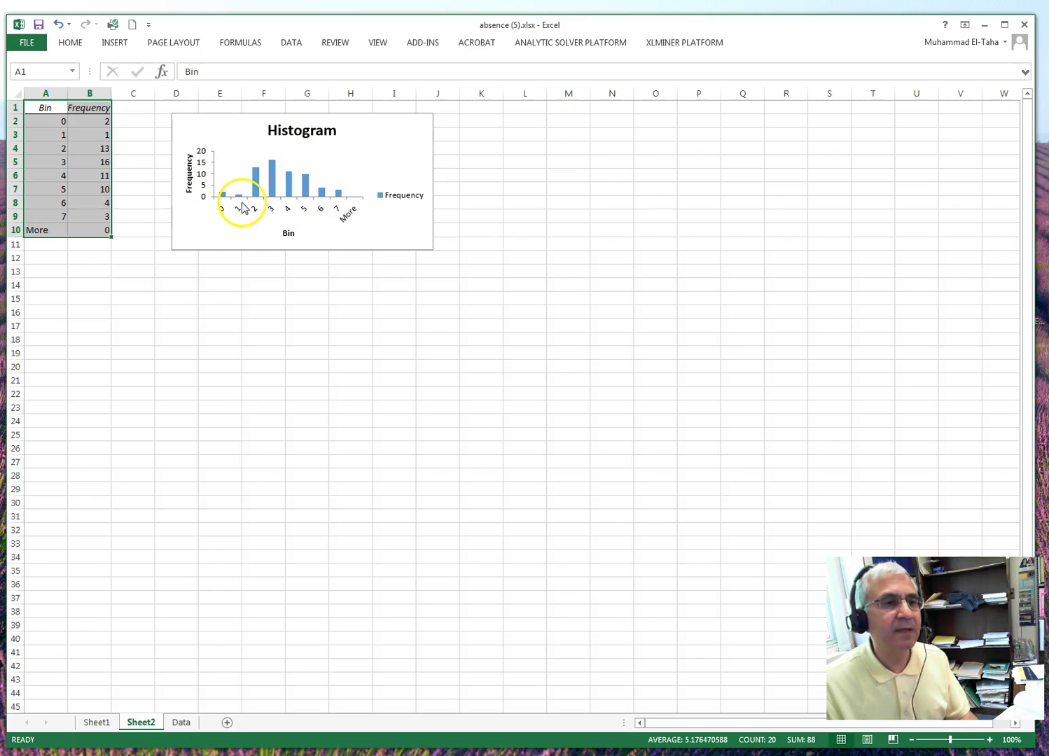
{"action": "left_click", "coordinate": [352, 199]}
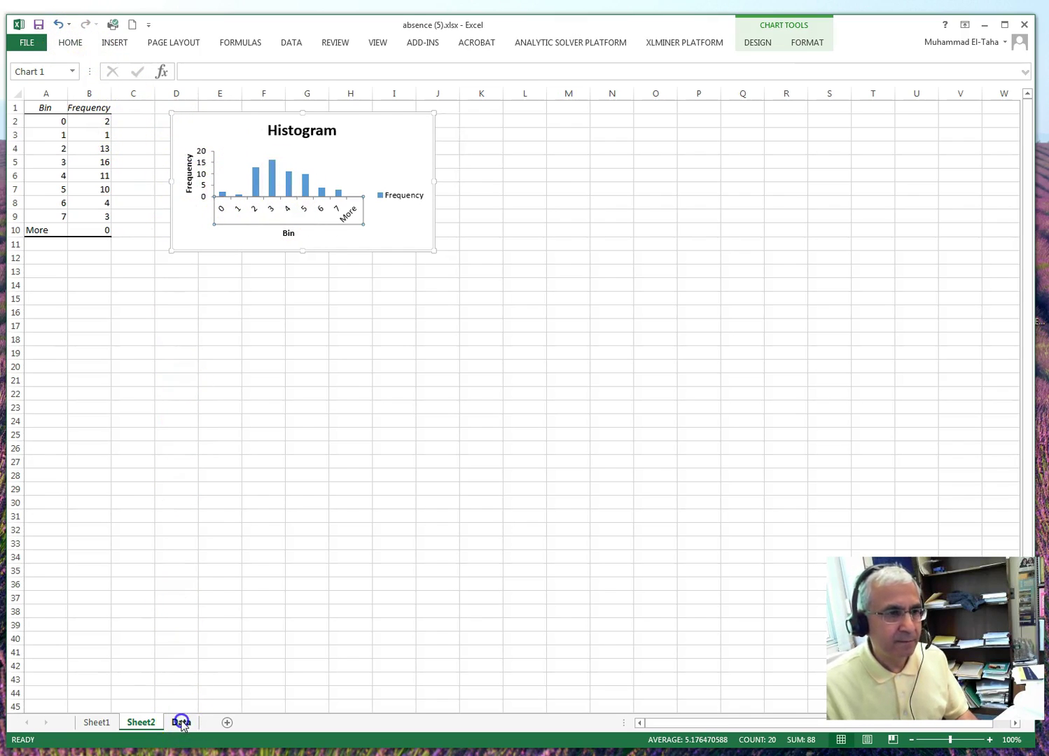
On the Data sheet, enter =COUNTIF($A$1:$A$60,C2) in D2 to count the first bin's frequency.
{"action": "left_click", "coordinate": [180, 722]}
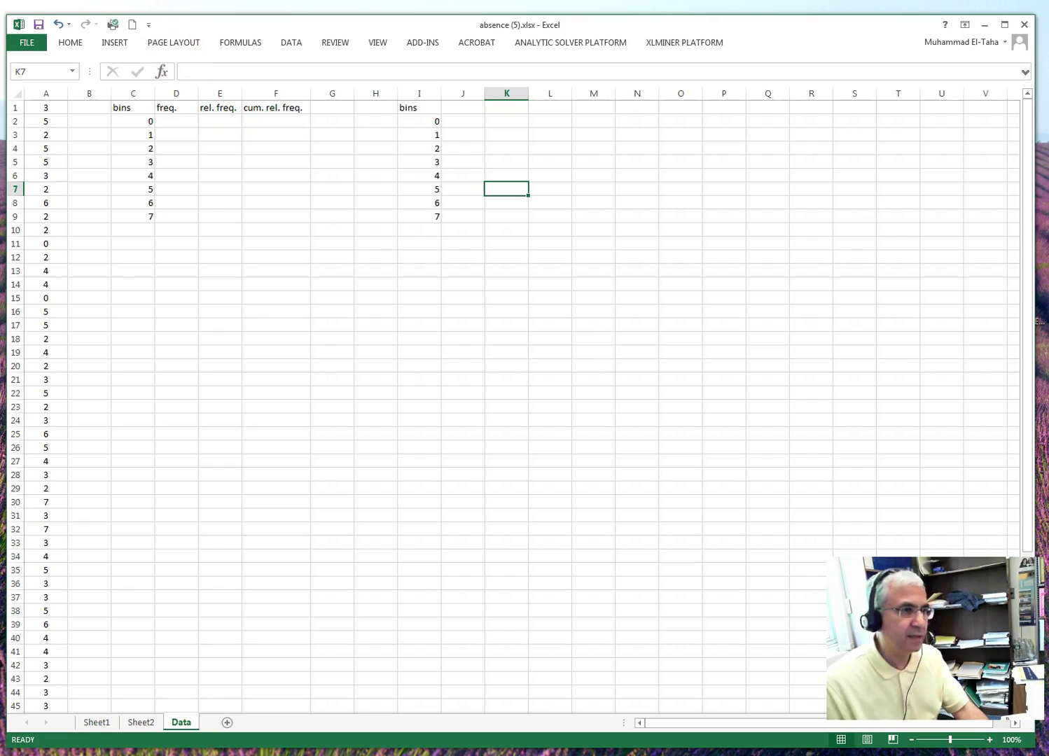
{"action": "left_click", "coordinate": [172, 122]}
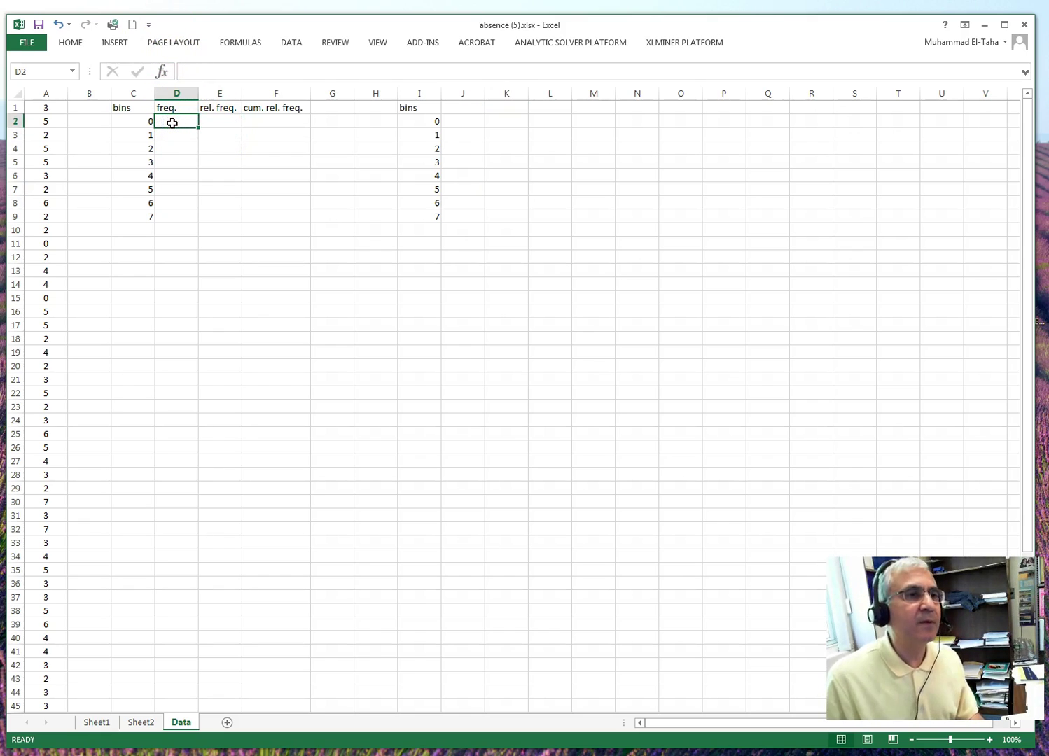
{"action": "left_click", "coordinate": [182, 71]}
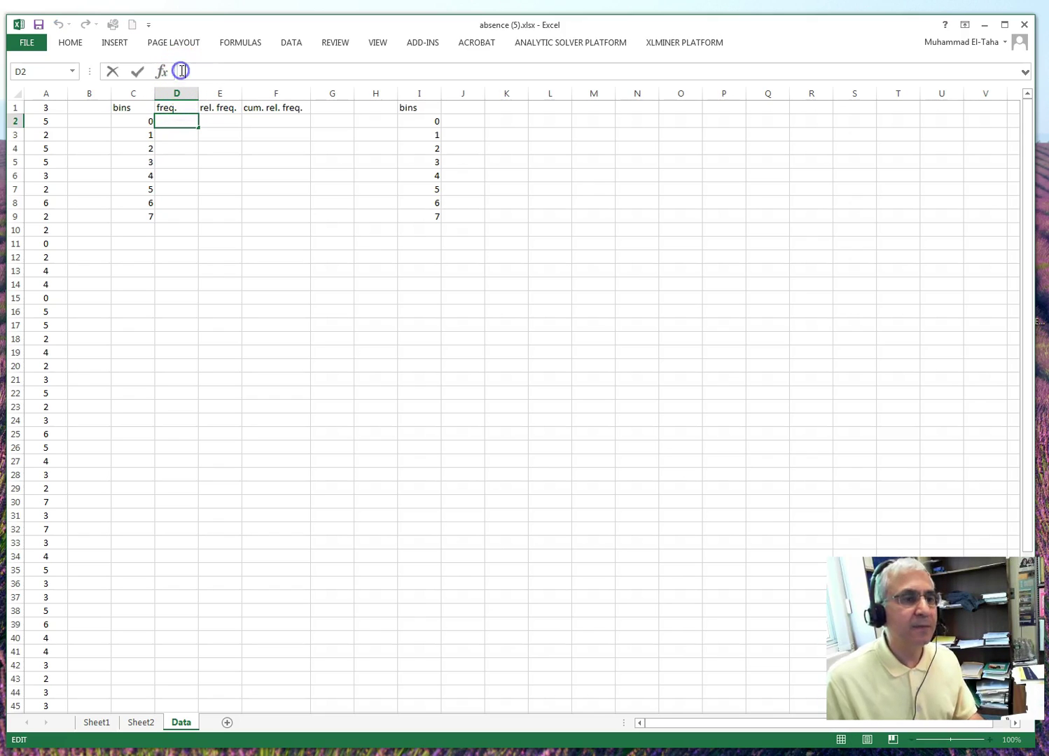
{"action": "type", "text": "=co"}
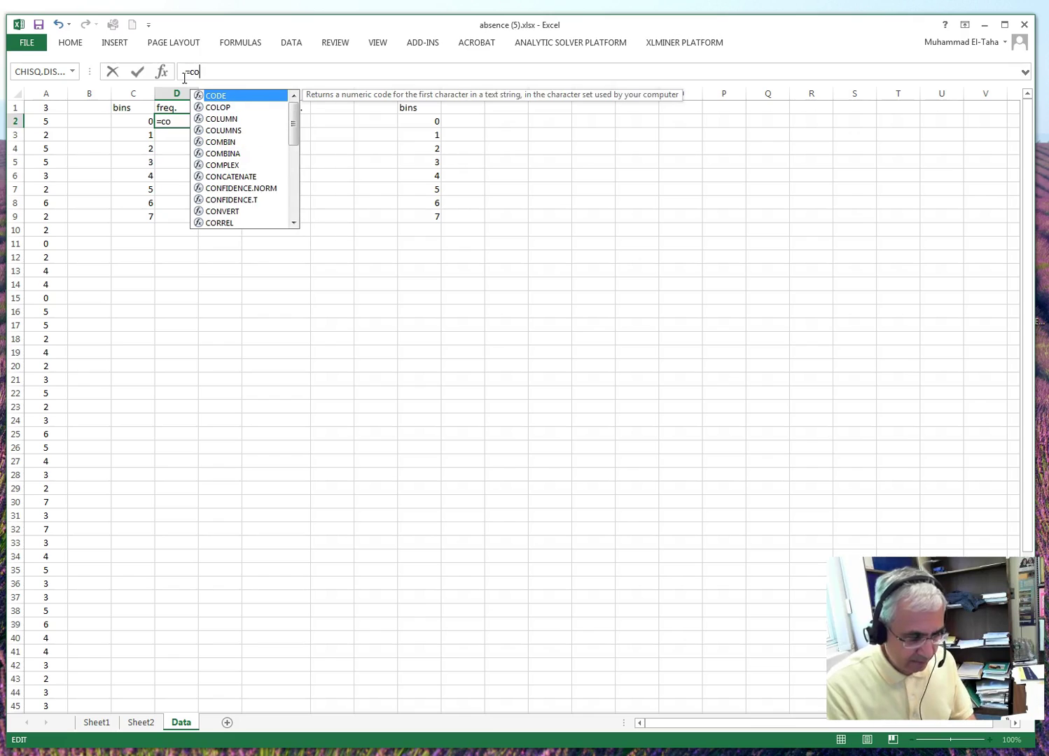
{"action": "type", "text": "un"}
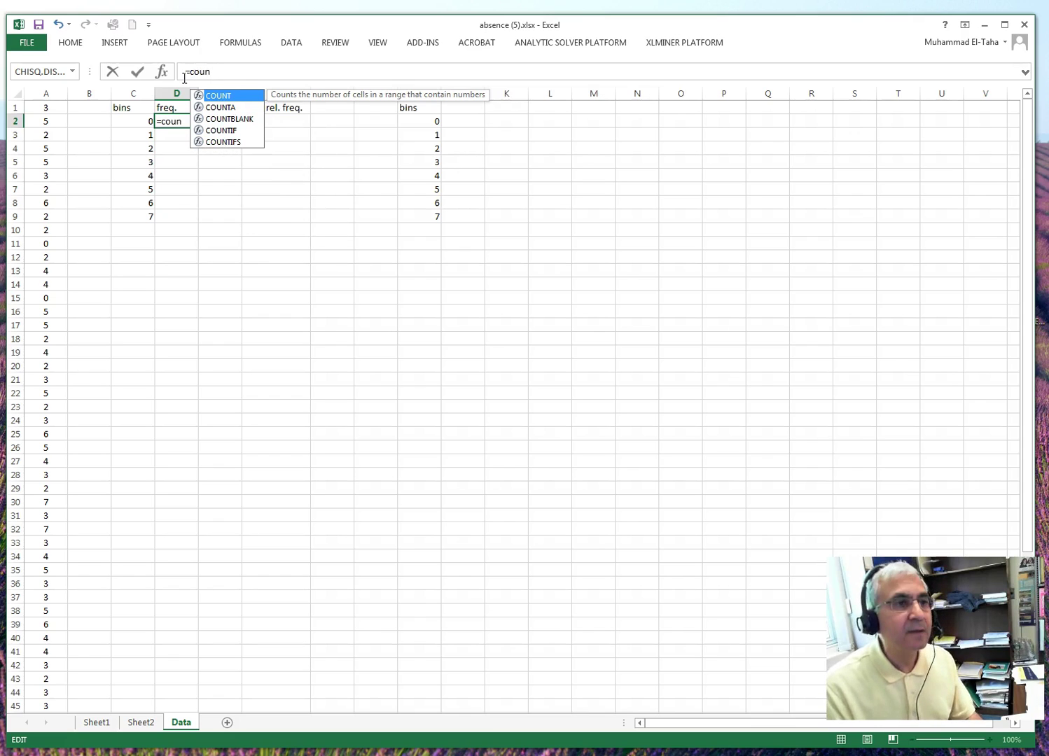
{"action": "left_click", "coordinate": [213, 131]}
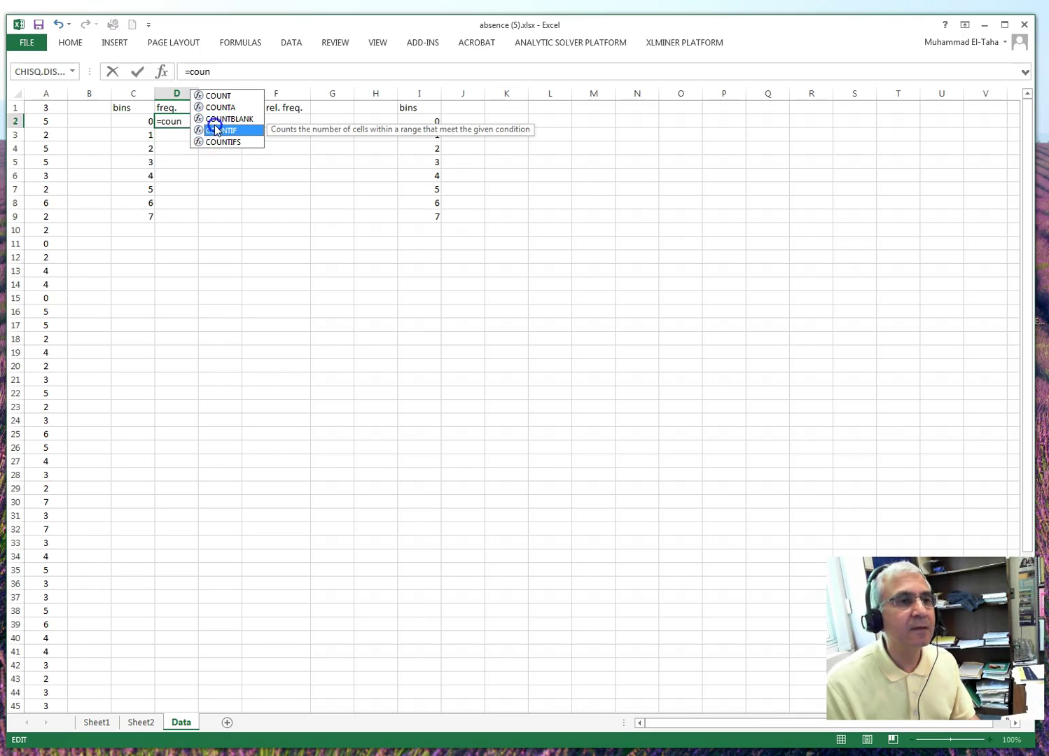
{"action": "double_click", "coordinate": [215, 130]}
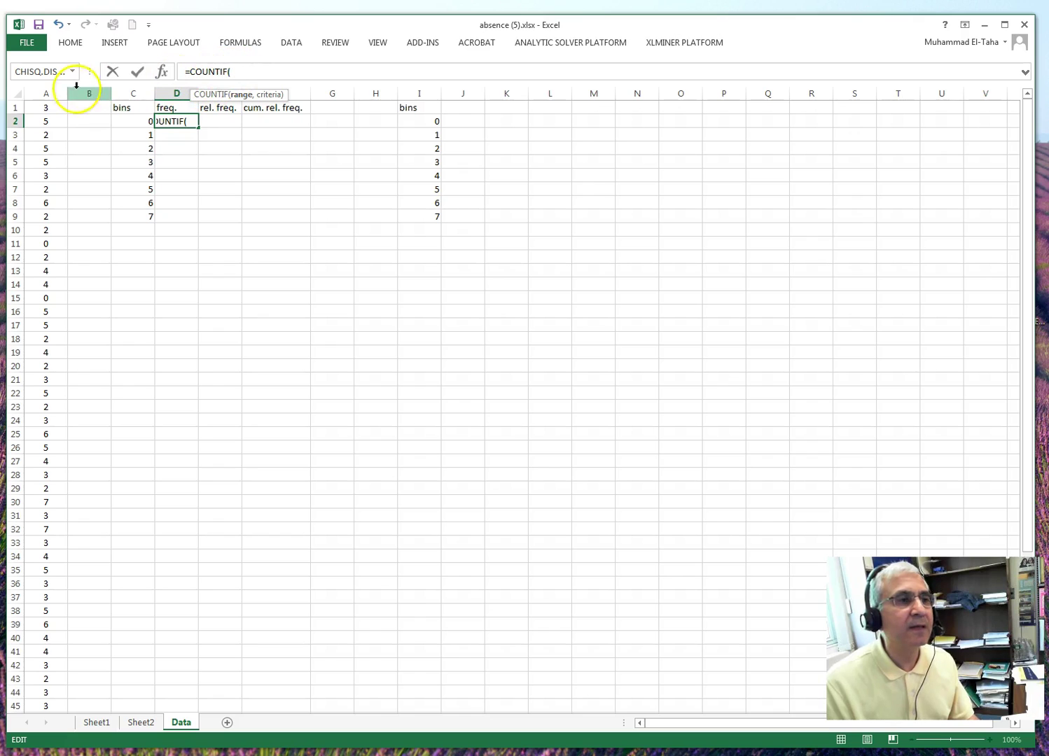
{"action": "left_click_drag", "start_coordinate": [52, 107], "coordinate": [48, 681]}
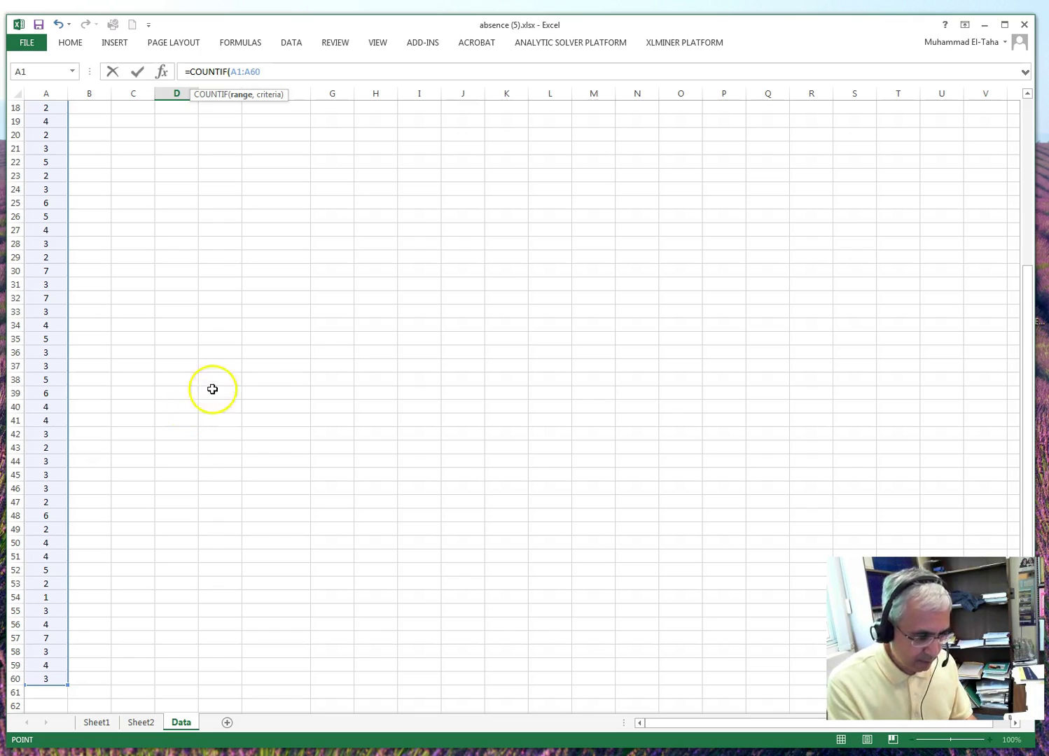
{"action": "scroll", "coordinate": [280, 280], "scroll_direction": "up", "scroll_amount": 6}
{"action": "key", "text": "F4"}
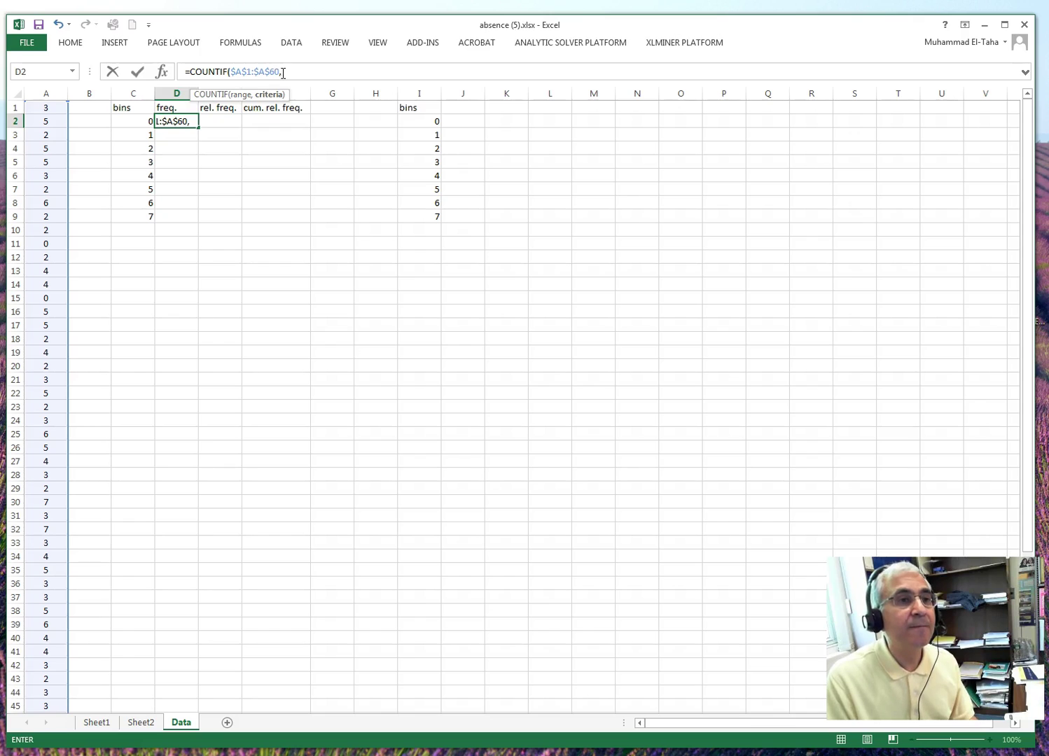
{"action": "left_click", "coordinate": [146, 122]}
{"action": "type", "text": ")"}
{"action": "key", "text": "Return"}
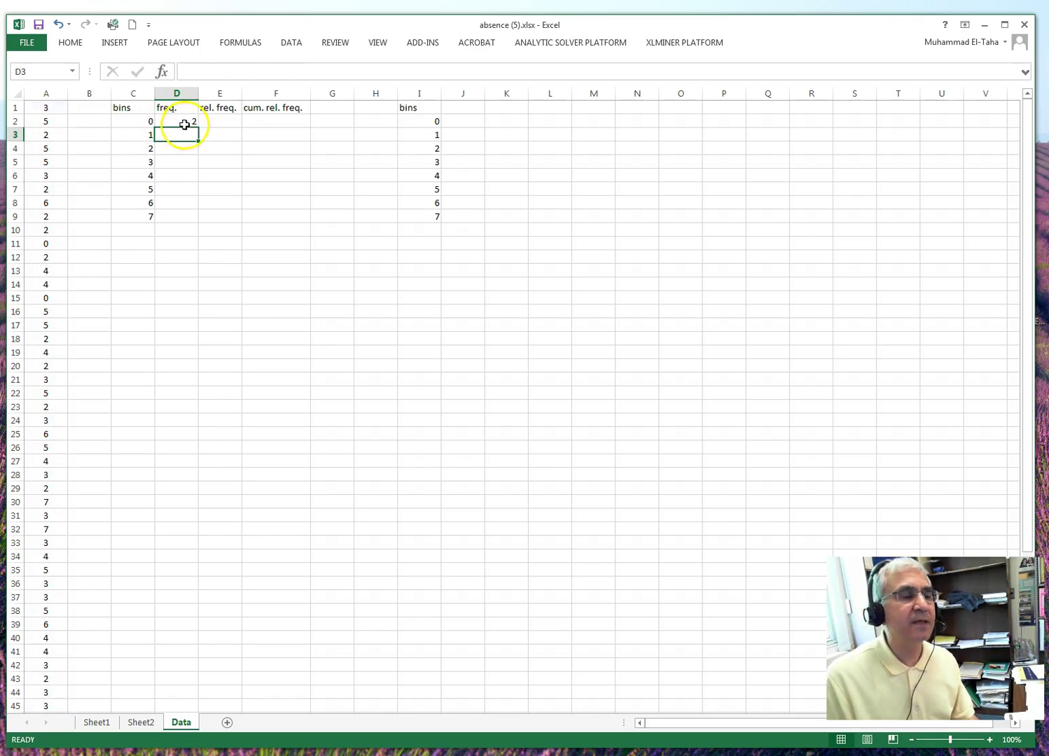
Fill the COUNTIF formula from D2 down to D9 for the remaining bins.
{"action": "left_click", "coordinate": [175, 123]}
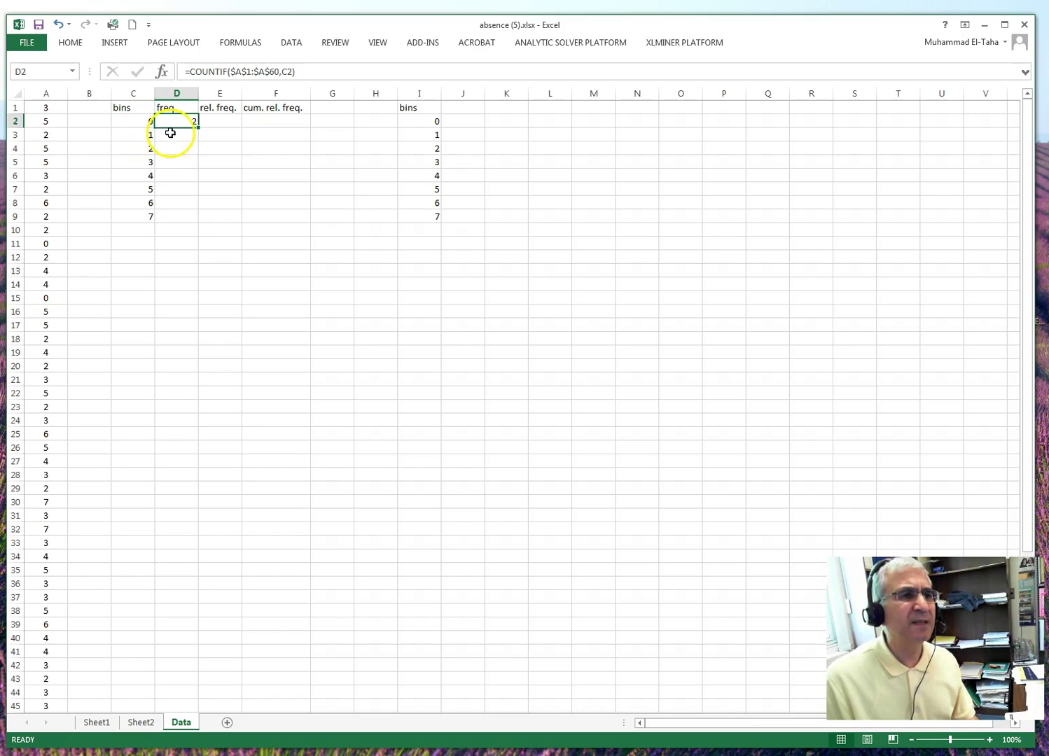
{"action": "left_click_drag", "start_coordinate": [199, 129], "coordinate": [197, 138]}
{"action": "left_click_drag", "start_coordinate": [195, 158], "coordinate": [193, 218]}
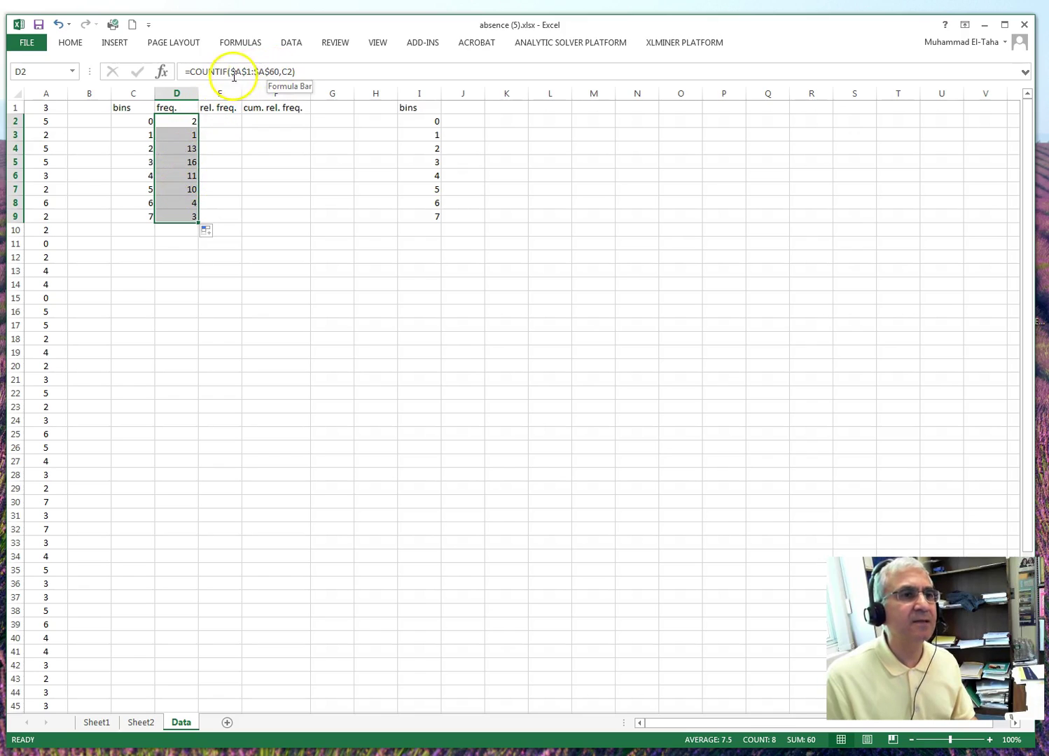
{"action": "left_click", "coordinate": [178, 125]}
Enter =SUM(D2:D9) in D10 to total the frequencies.
{"action": "left_click", "coordinate": [176, 232]}
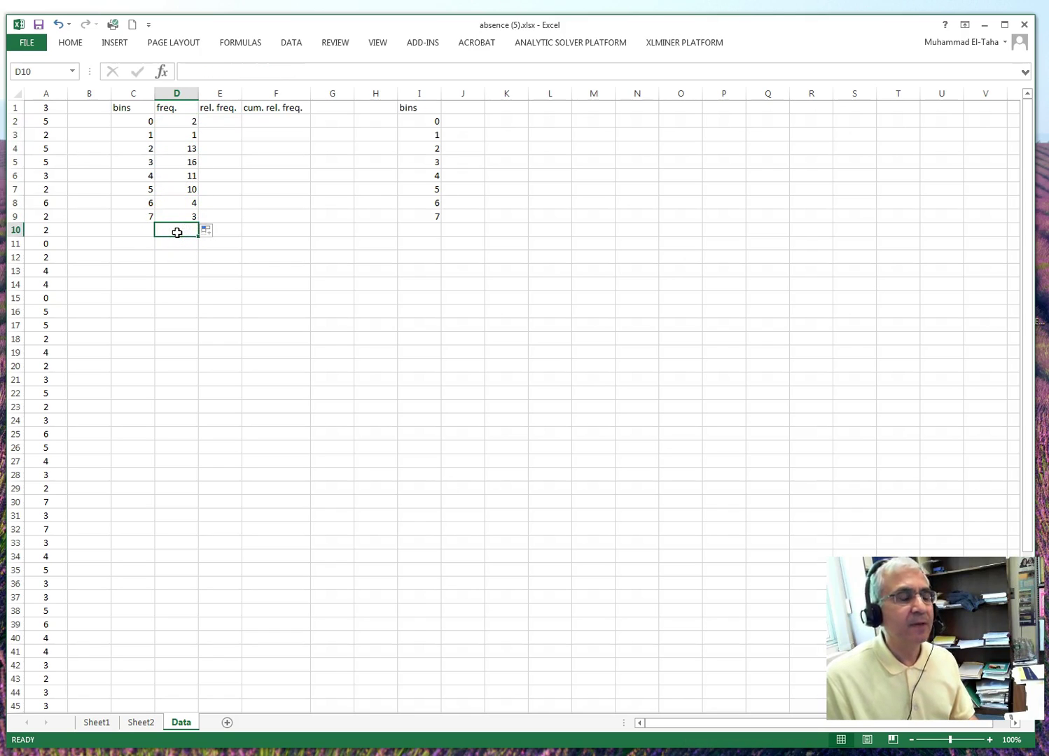
{"action": "left_click", "coordinate": [180, 71]}
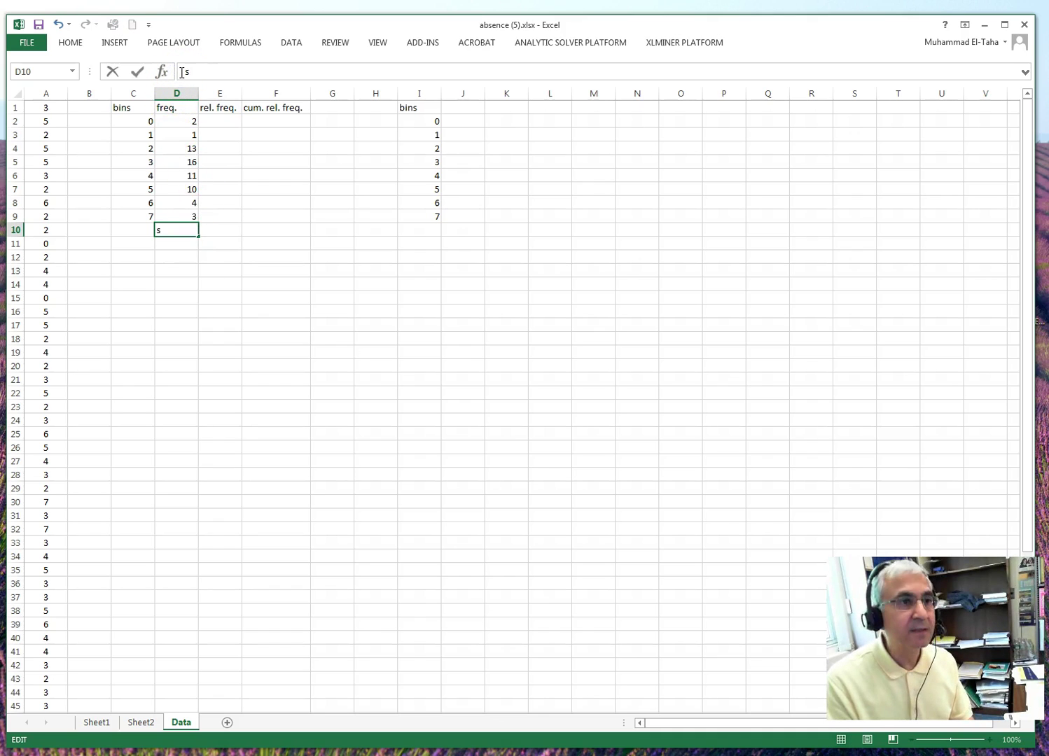
{"action": "type", "text": "sum"}
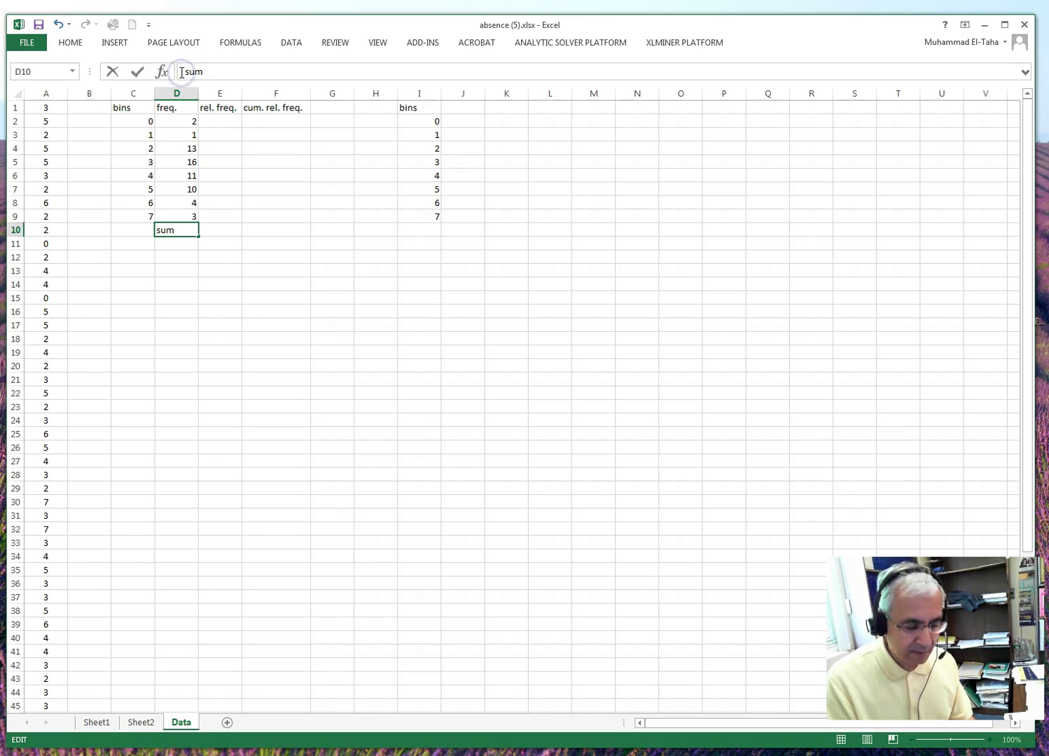
{"action": "type", "text": "="}
{"action": "left_click", "coordinate": [213, 70]}
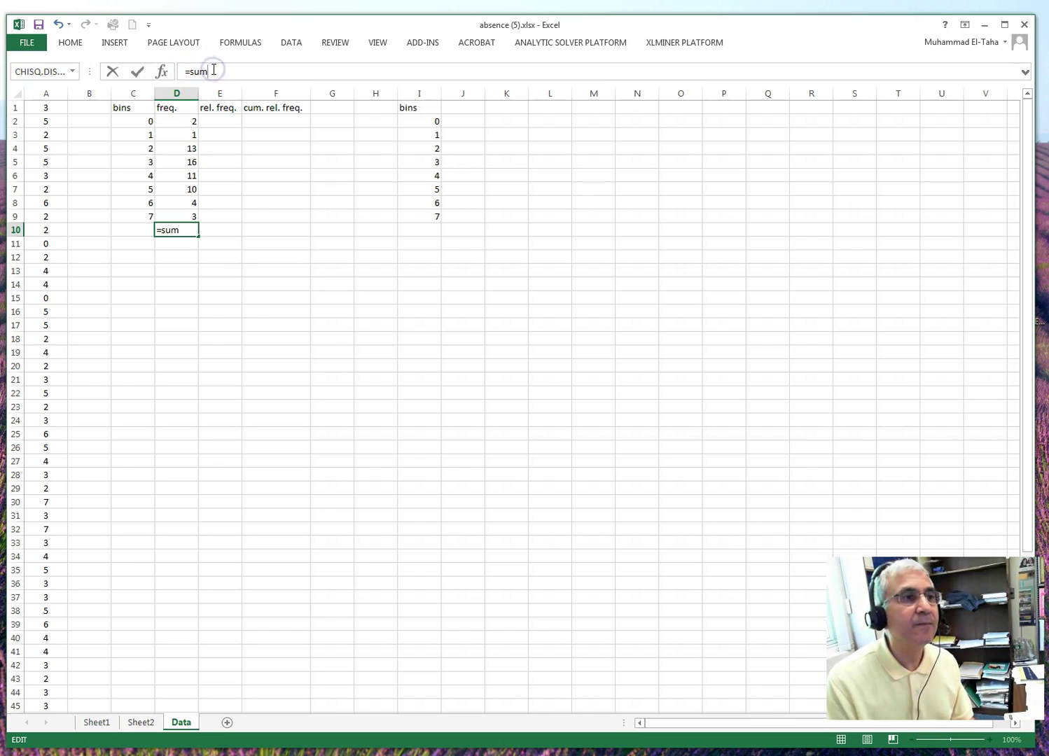
{"action": "key", "text": "BackSpace"}
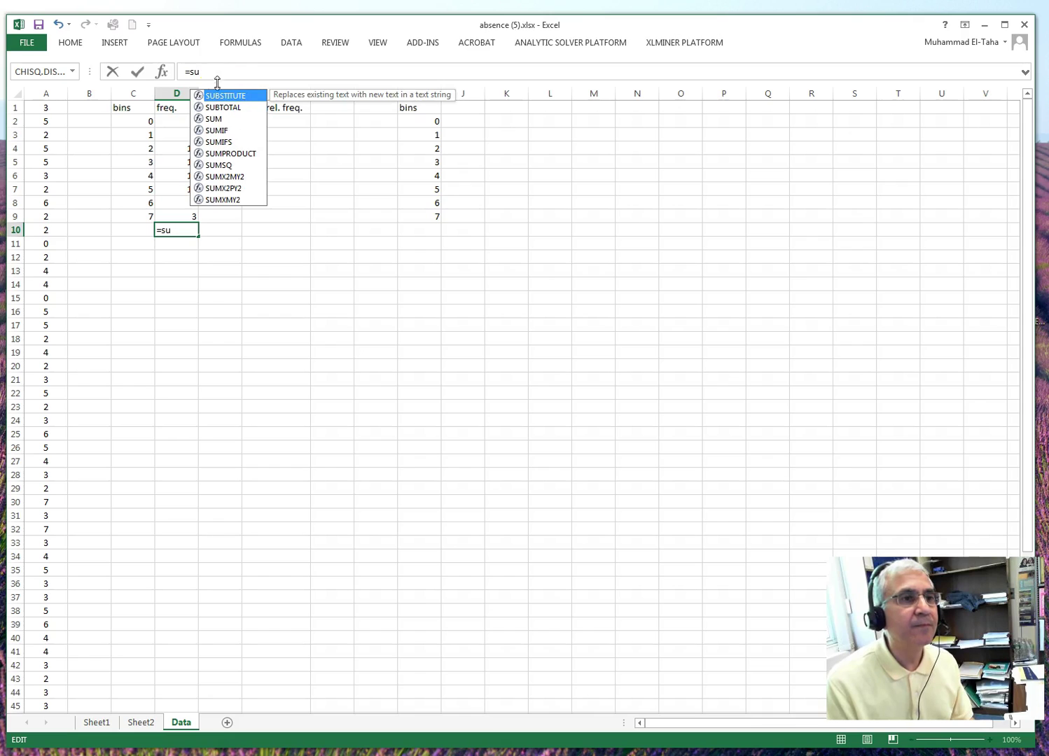
{"action": "double_click", "coordinate": [211, 118]}
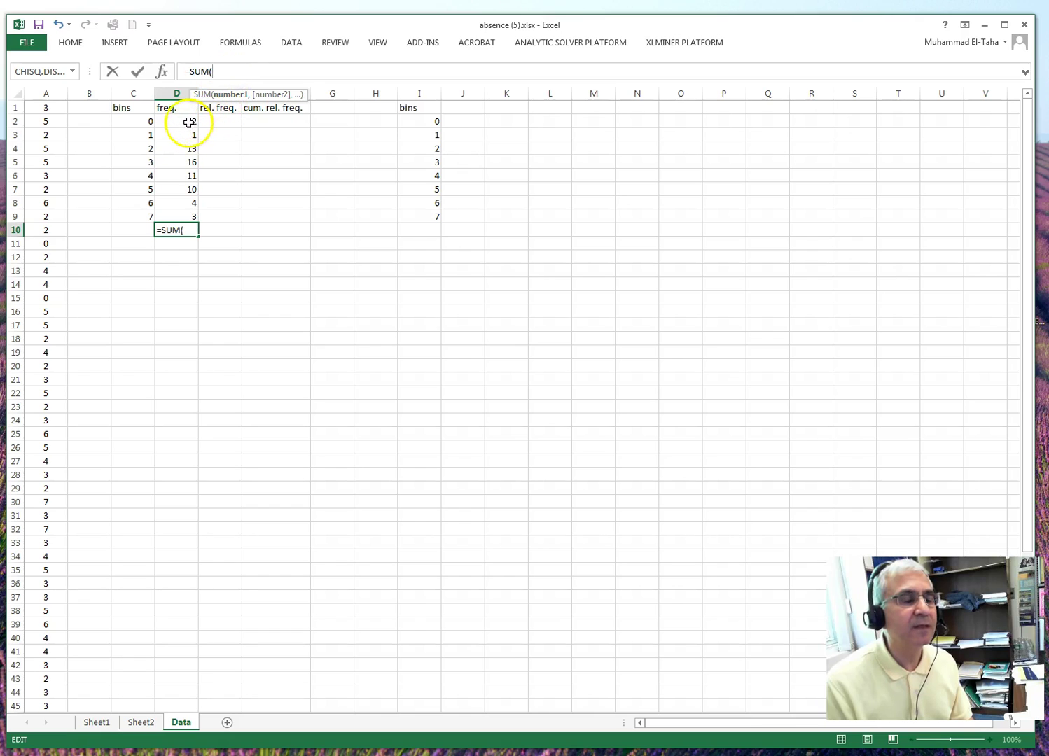
{"action": "left_click_drag", "start_coordinate": [188, 121], "coordinate": [194, 215]}
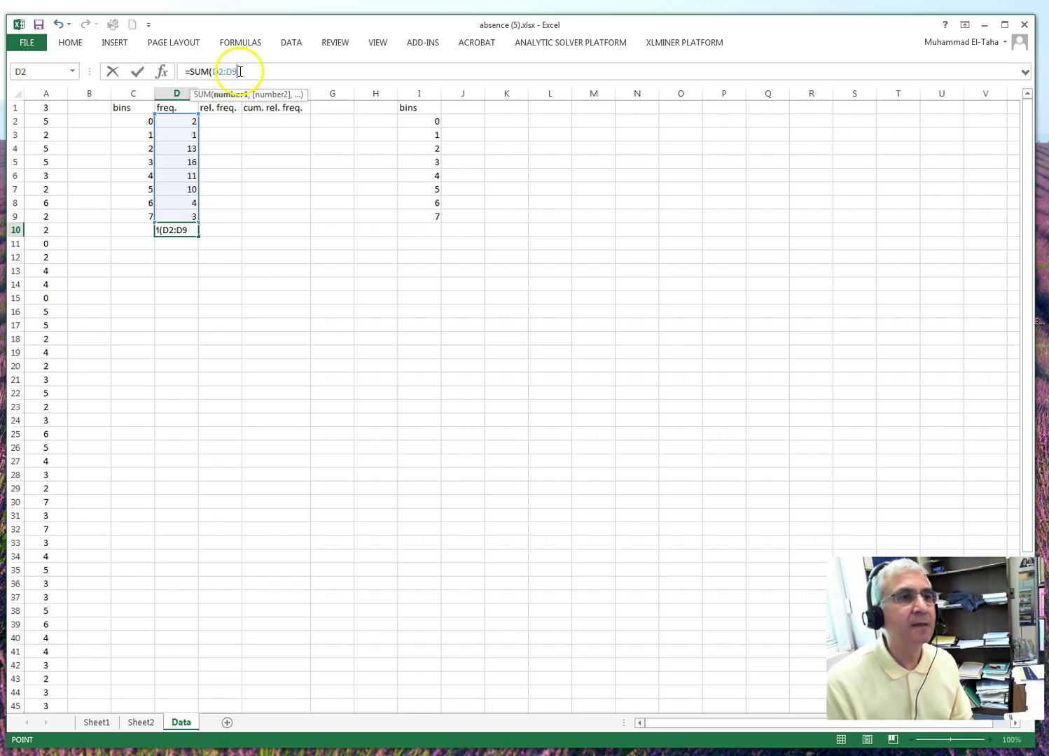
{"action": "type", "text": ")"}
{"action": "key", "text": "Return"}
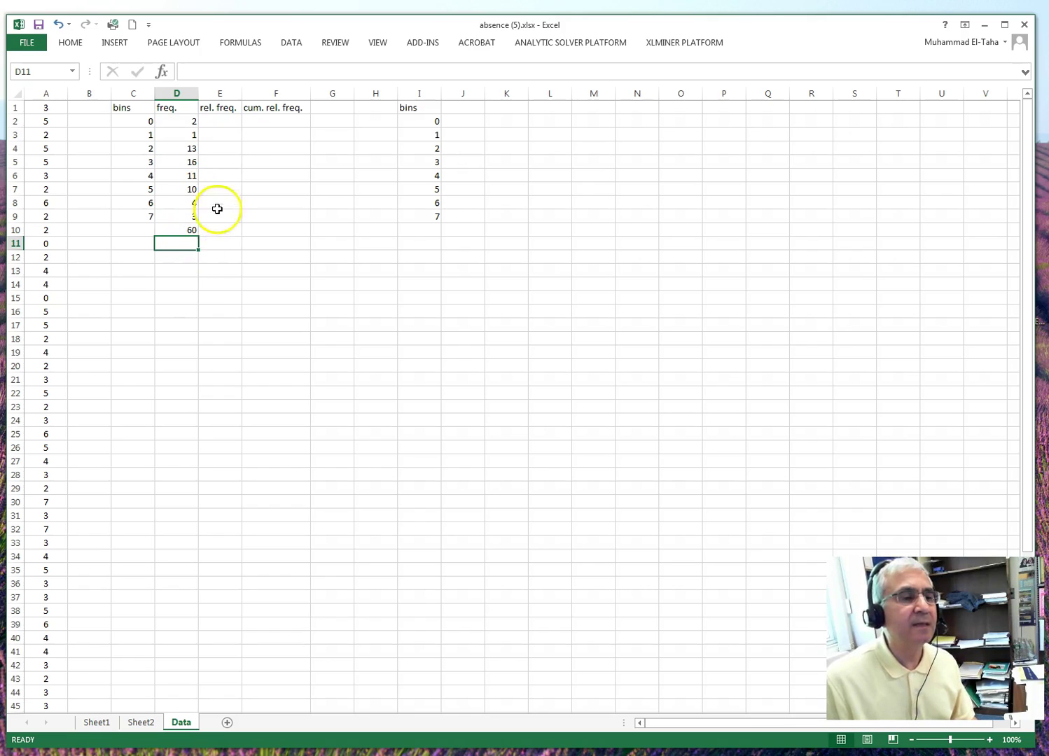
Enter =D2/$D$10 in E2 for the first relative frequency and fill the formula down to E9.
{"action": "left_click", "coordinate": [210, 122]}
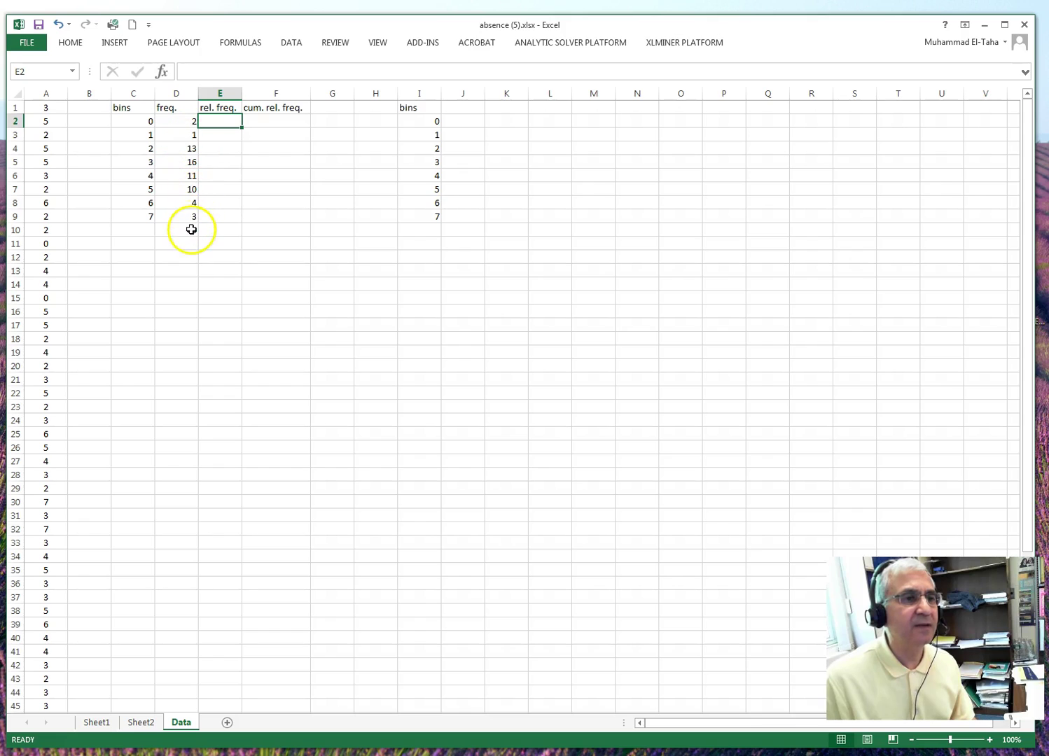
{"action": "left_click", "coordinate": [216, 120]}
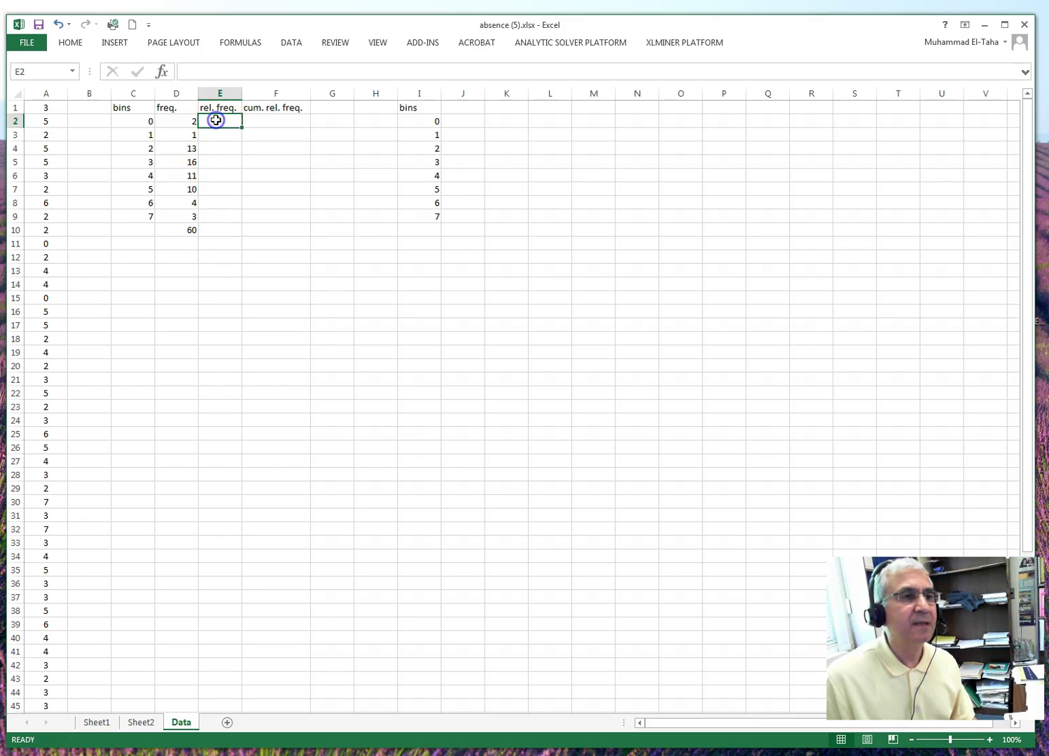
{"action": "left_click", "coordinate": [185, 75]}
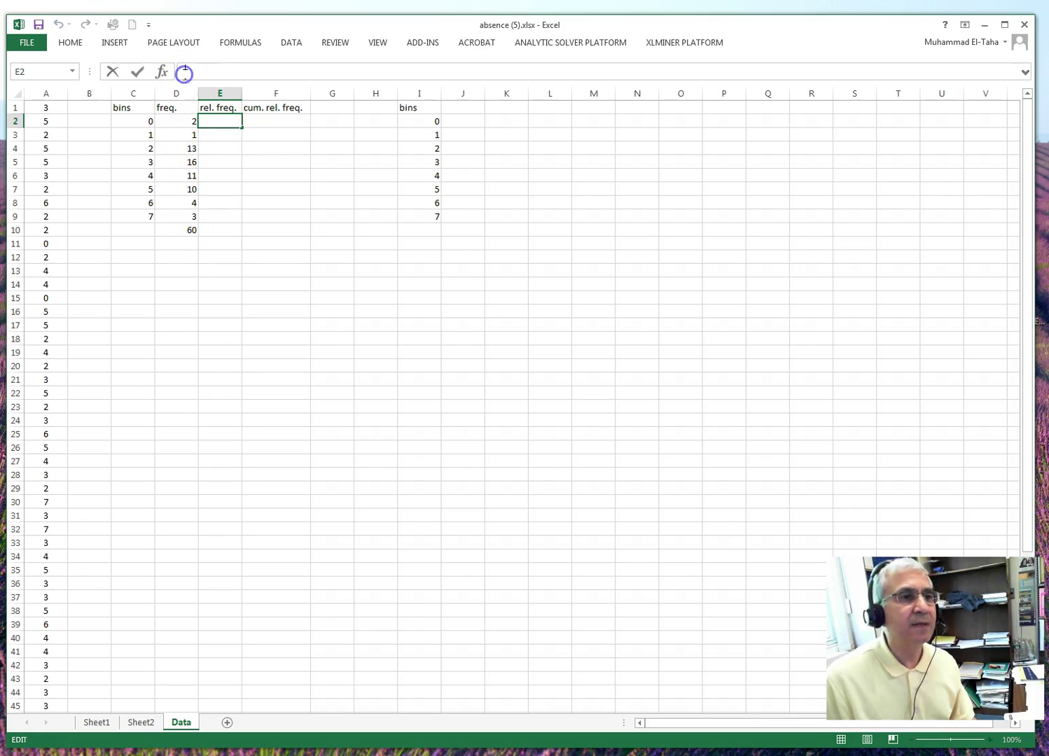
{"action": "type", "text": "="}
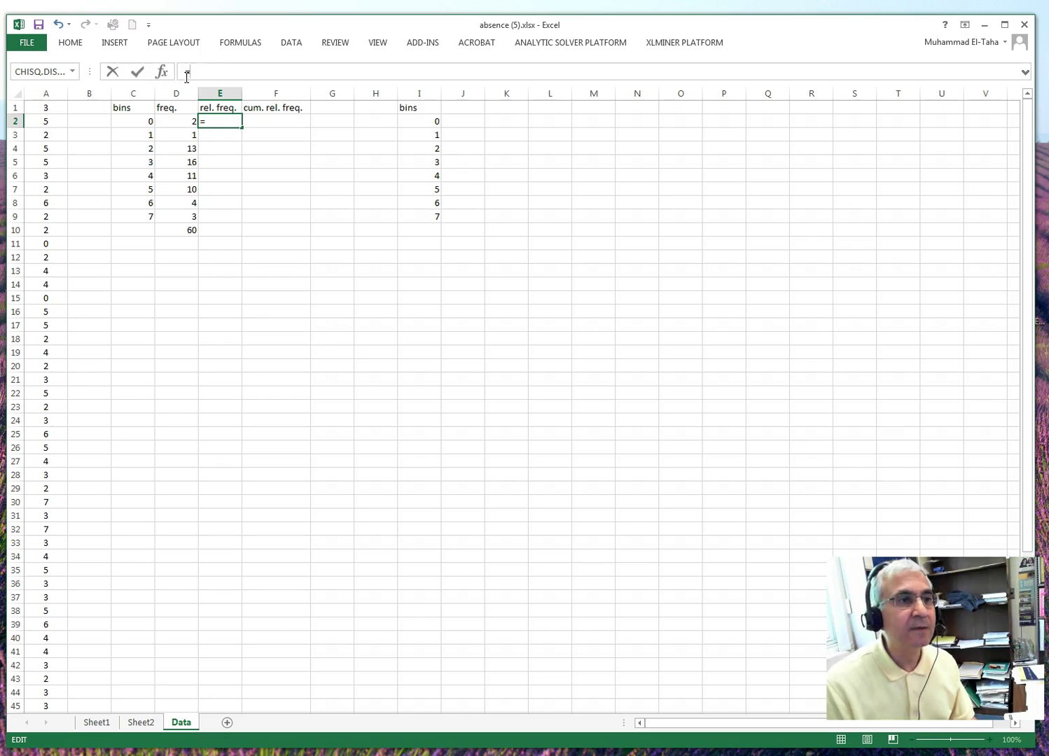
{"action": "left_click", "coordinate": [194, 121]}
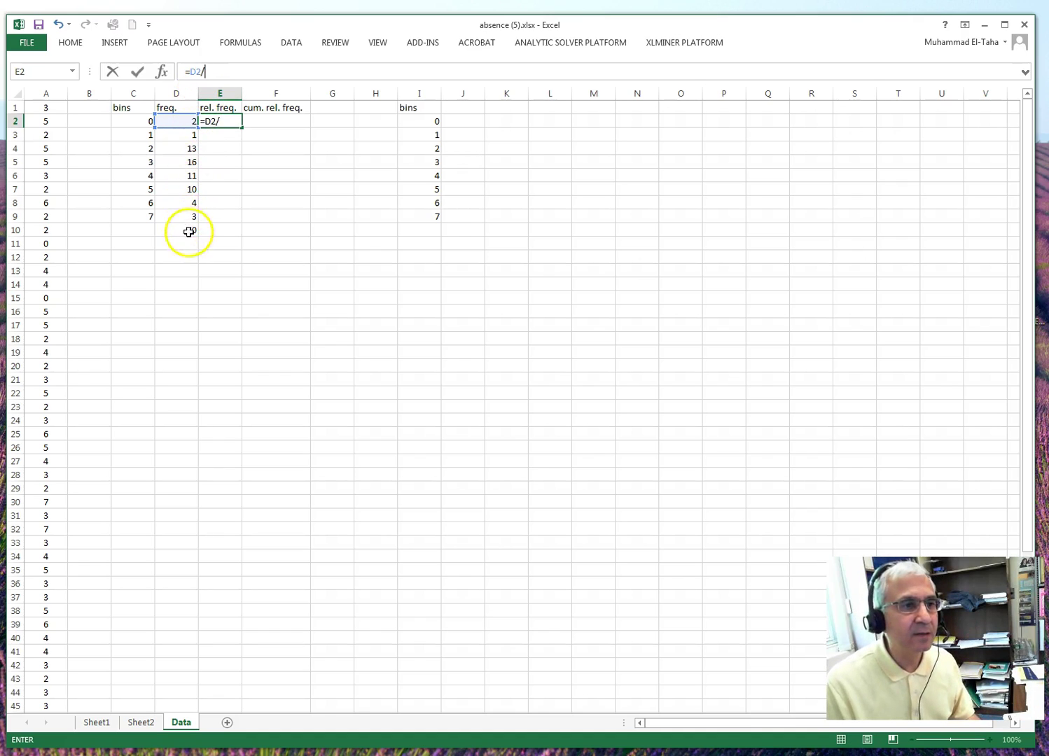
{"action": "left_click", "coordinate": [189, 233]}
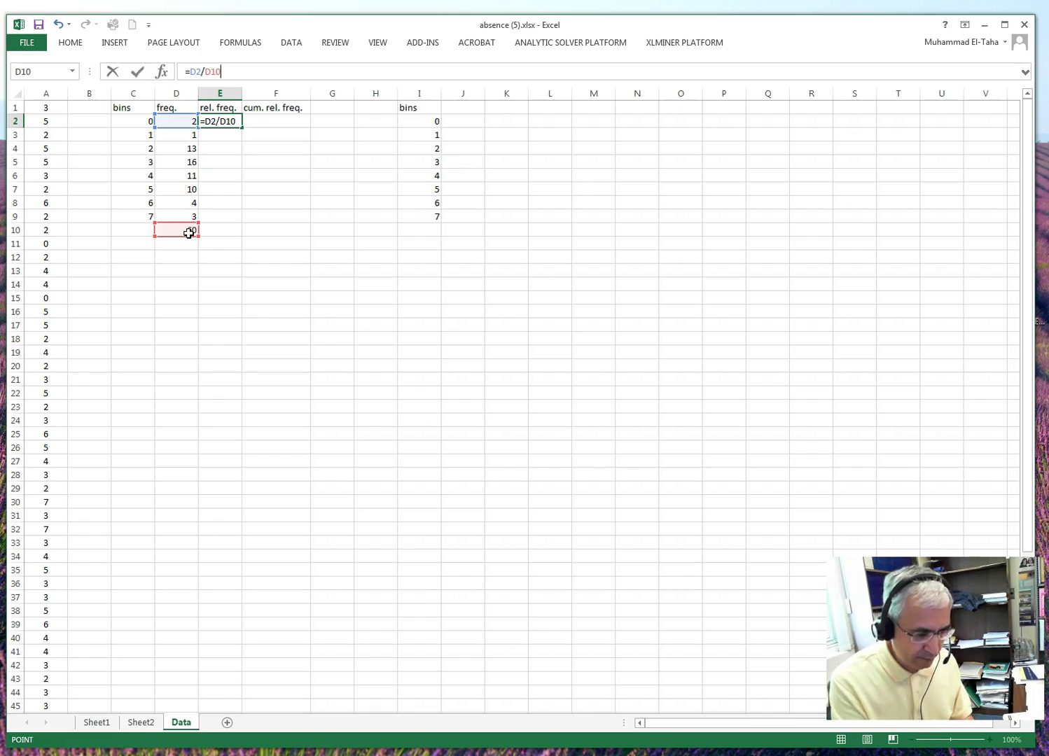
{"action": "key", "text": "F4"}
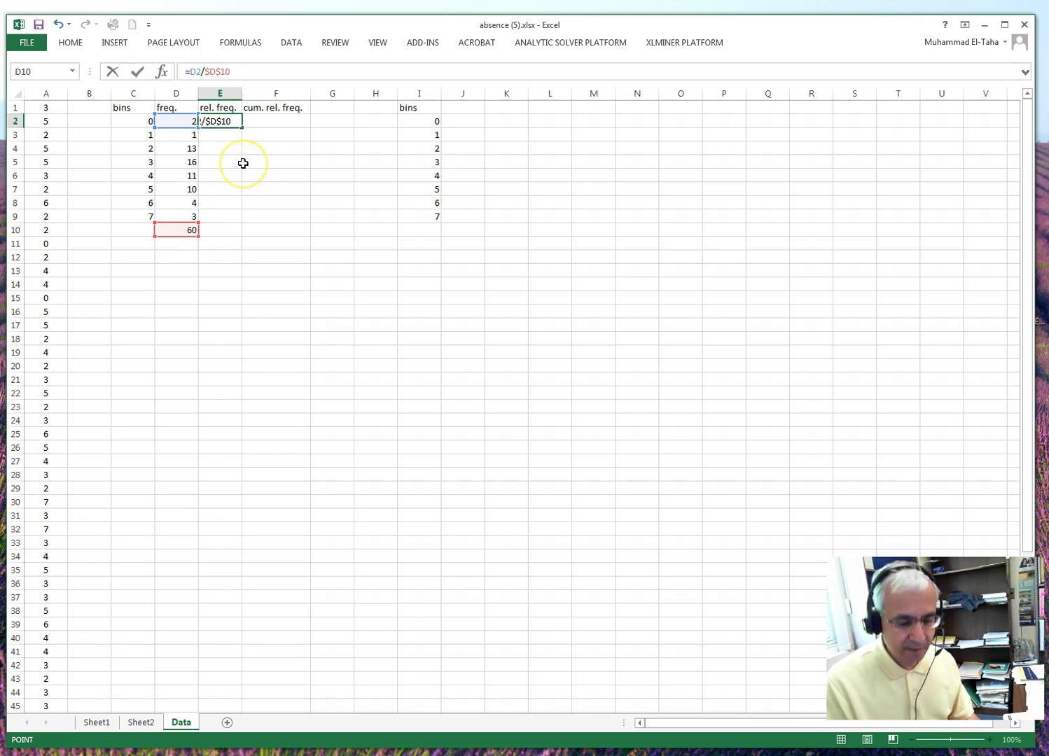
{"action": "key", "text": "Return"}
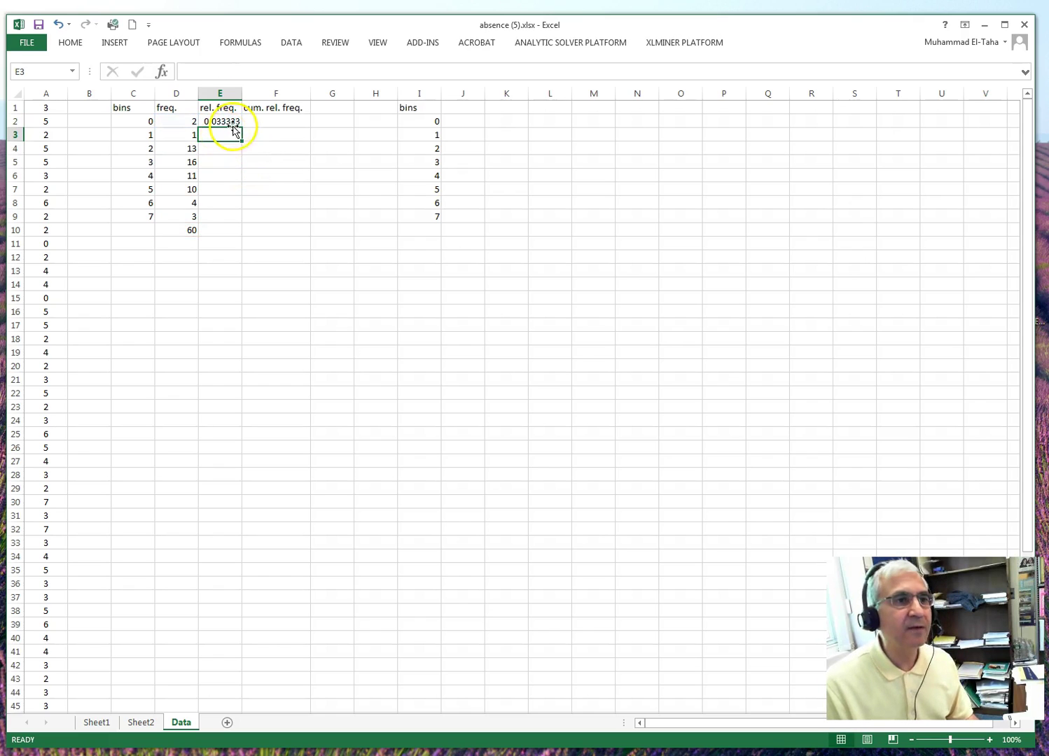
{"action": "left_click", "coordinate": [229, 120]}
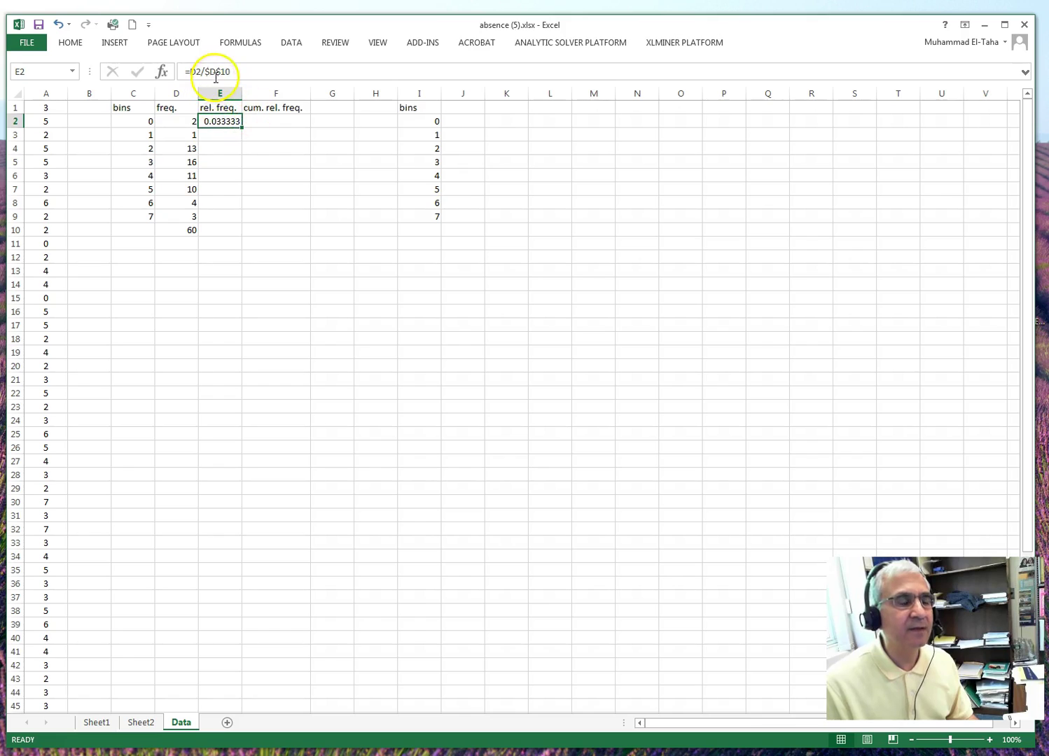
{"action": "left_click_drag", "start_coordinate": [242, 127], "coordinate": [236, 219]}
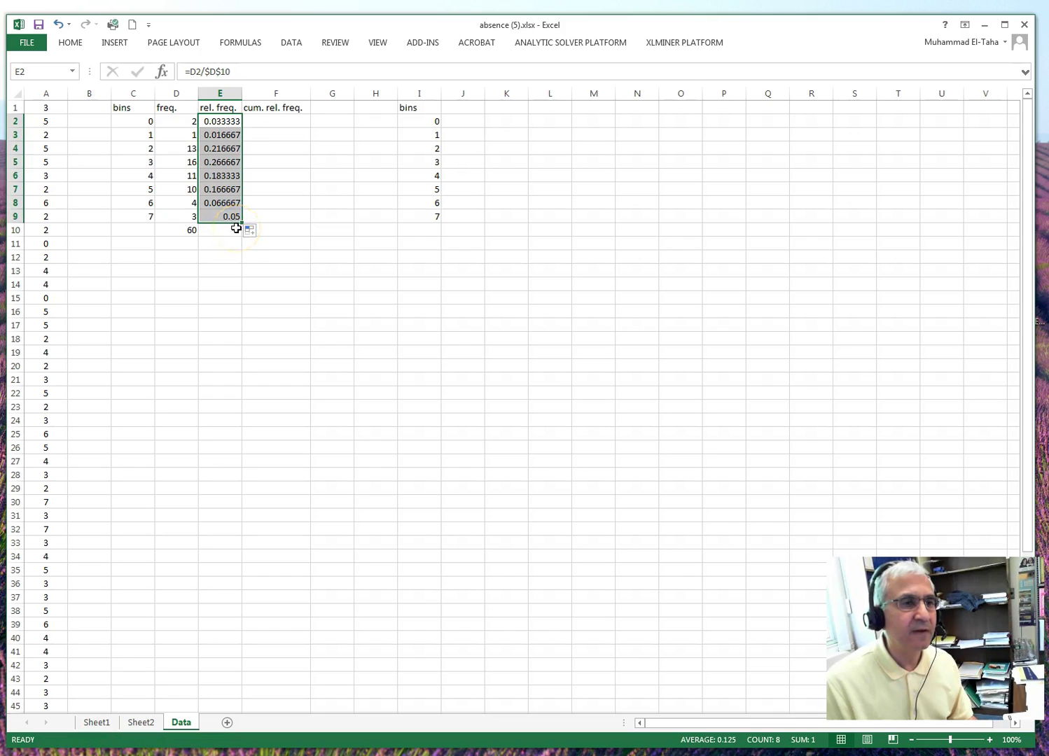
Enter =E2 in F2 as the first cumulative relative frequency.
{"action": "left_click", "coordinate": [259, 120]}
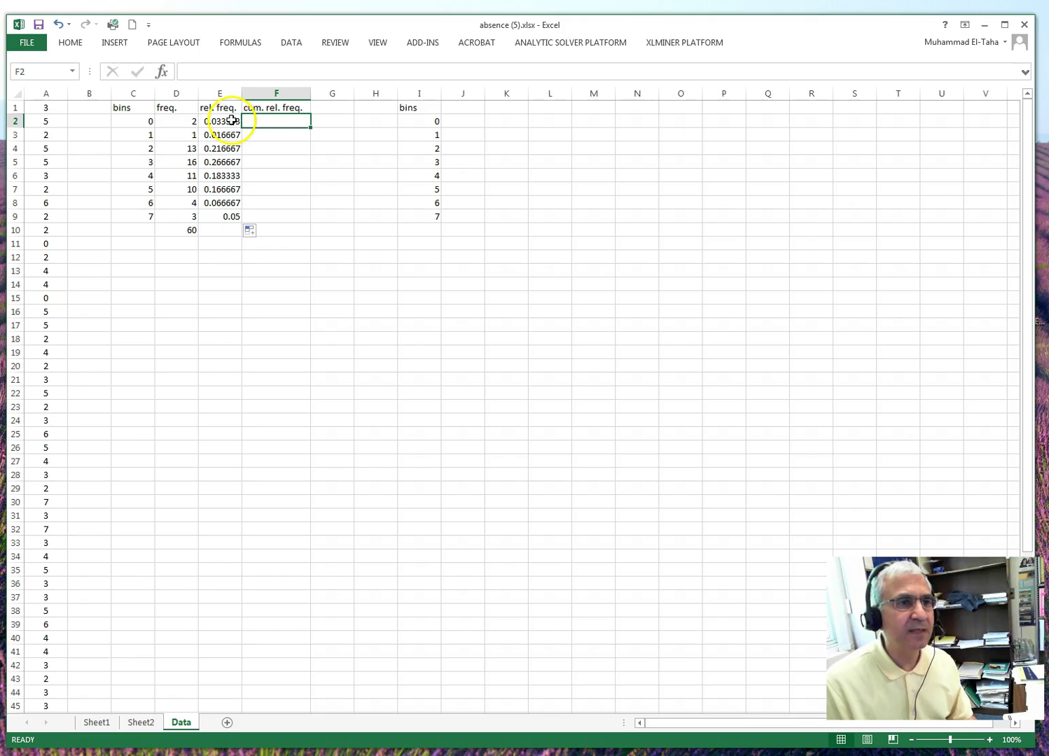
{"action": "left_click", "coordinate": [265, 135]}
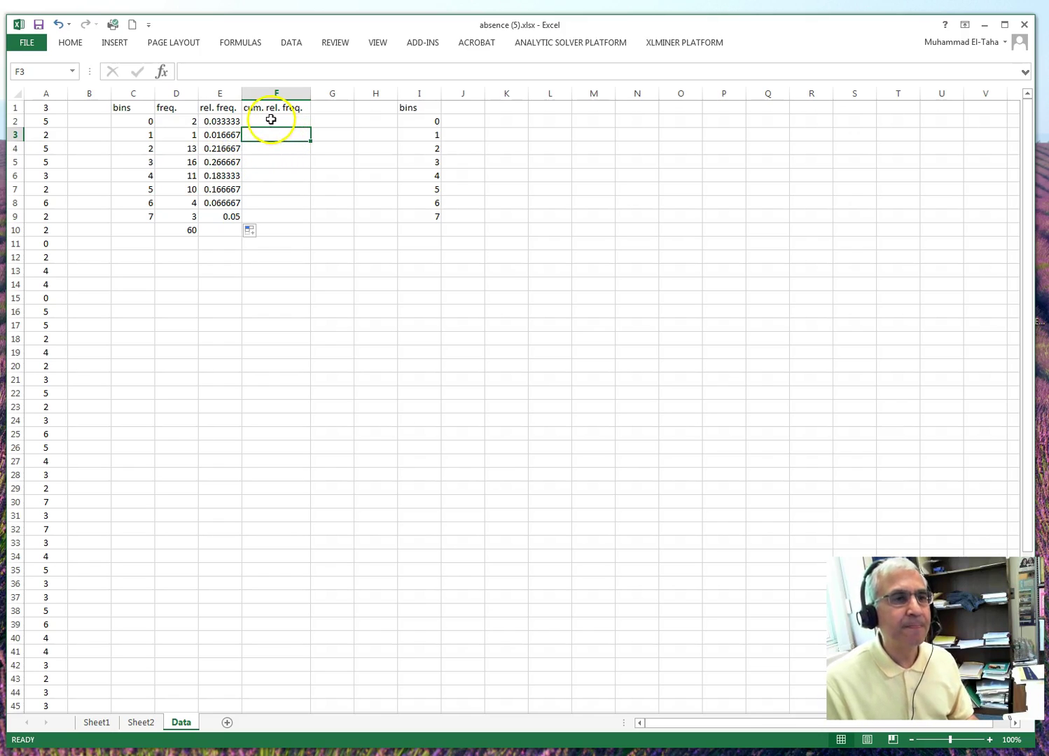
{"action": "left_click", "coordinate": [271, 121]}
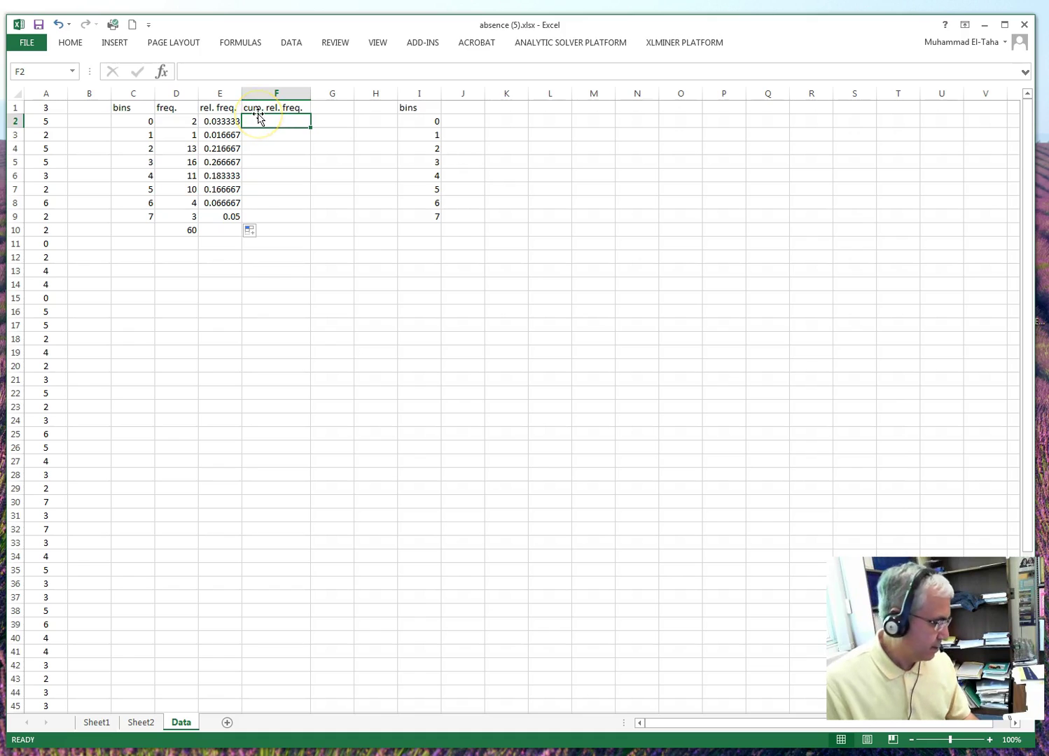
{"action": "left_click", "coordinate": [198, 71]}
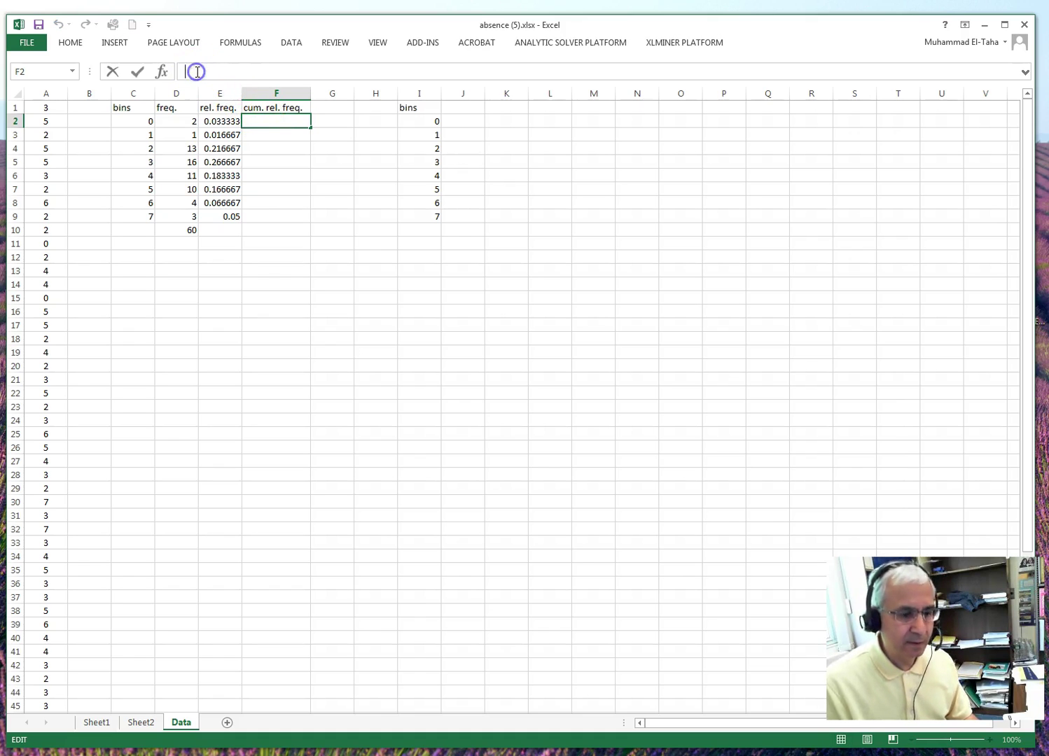
{"action": "type", "text": "="}
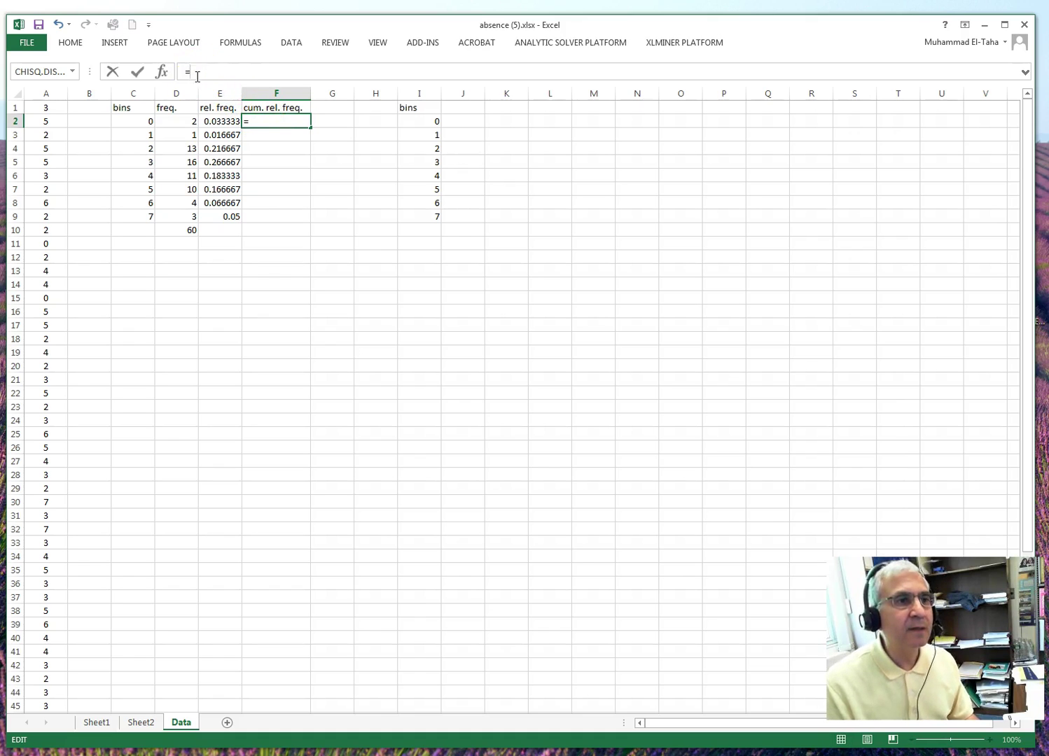
{"action": "left_click", "coordinate": [223, 121]}
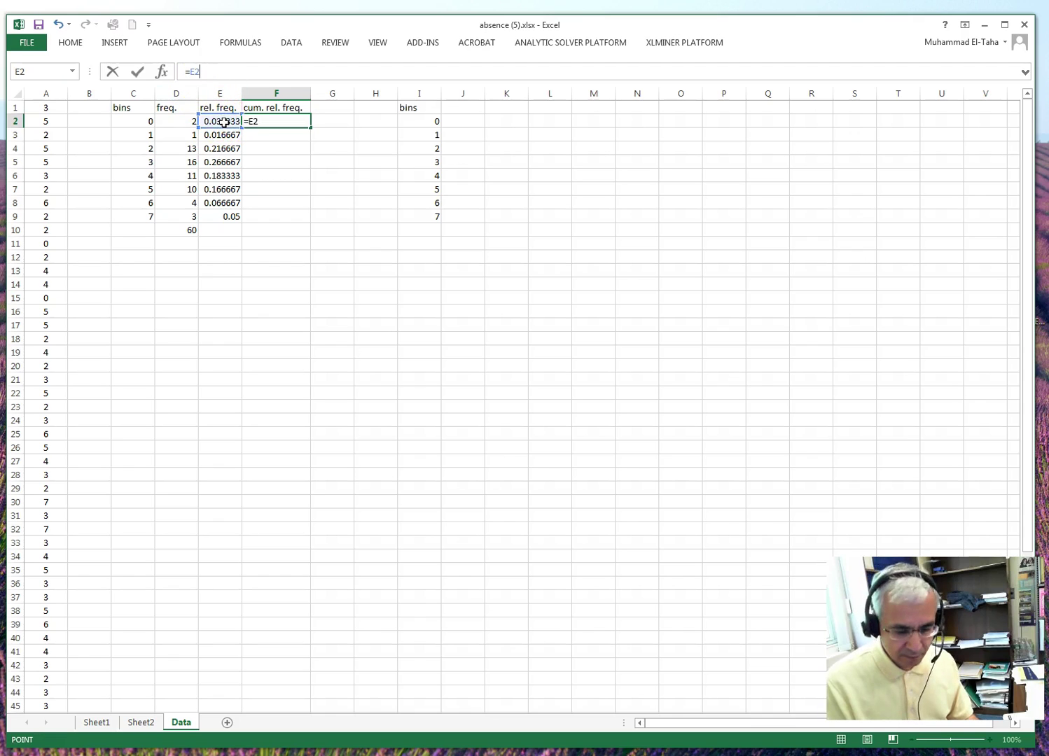
{"action": "key", "text": "Return"}
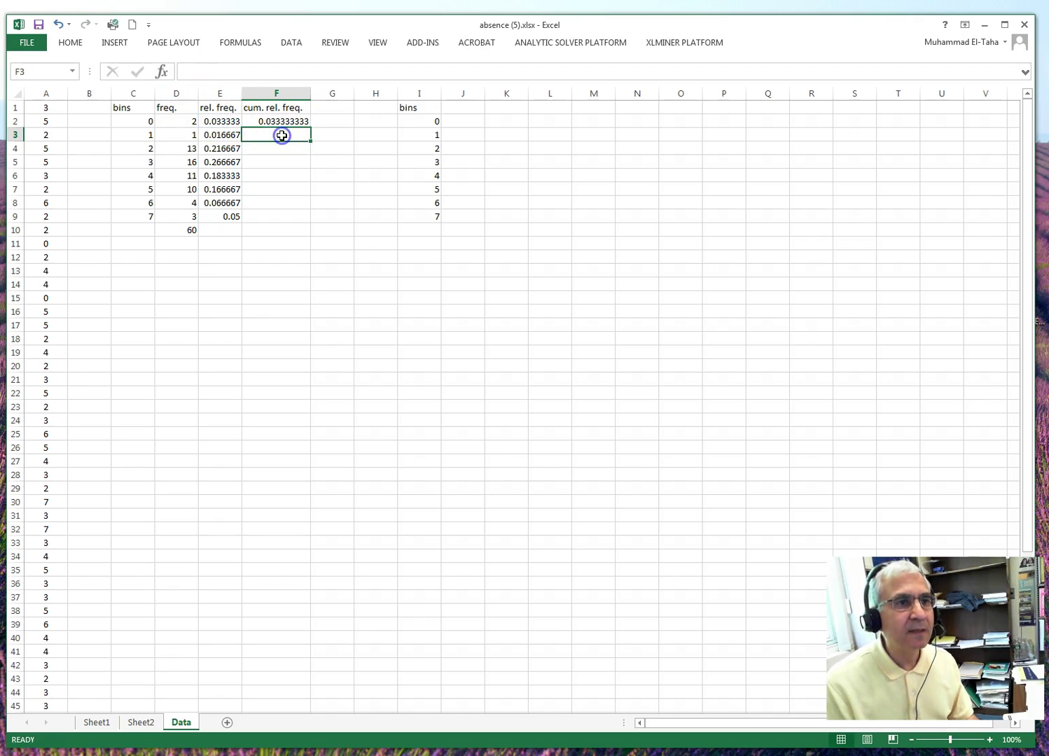
Enter =F2+E3 in F3 to add the second bin's relative frequency to the running total.
{"action": "left_click", "coordinate": [188, 72]}
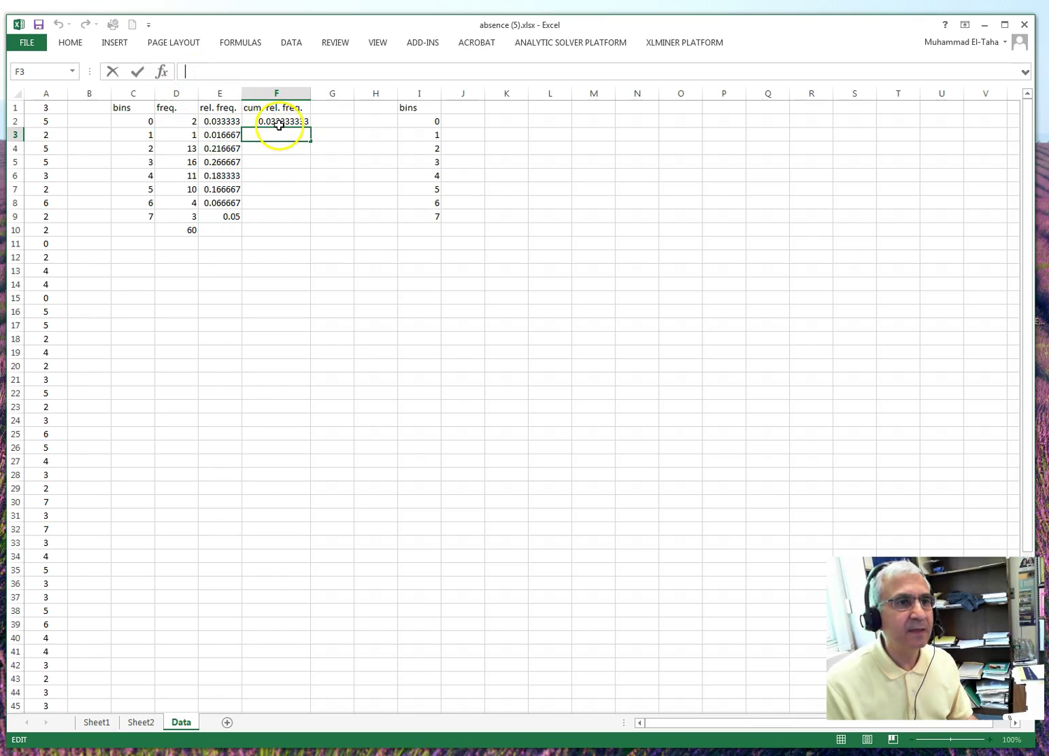
{"action": "type", "text": "="}
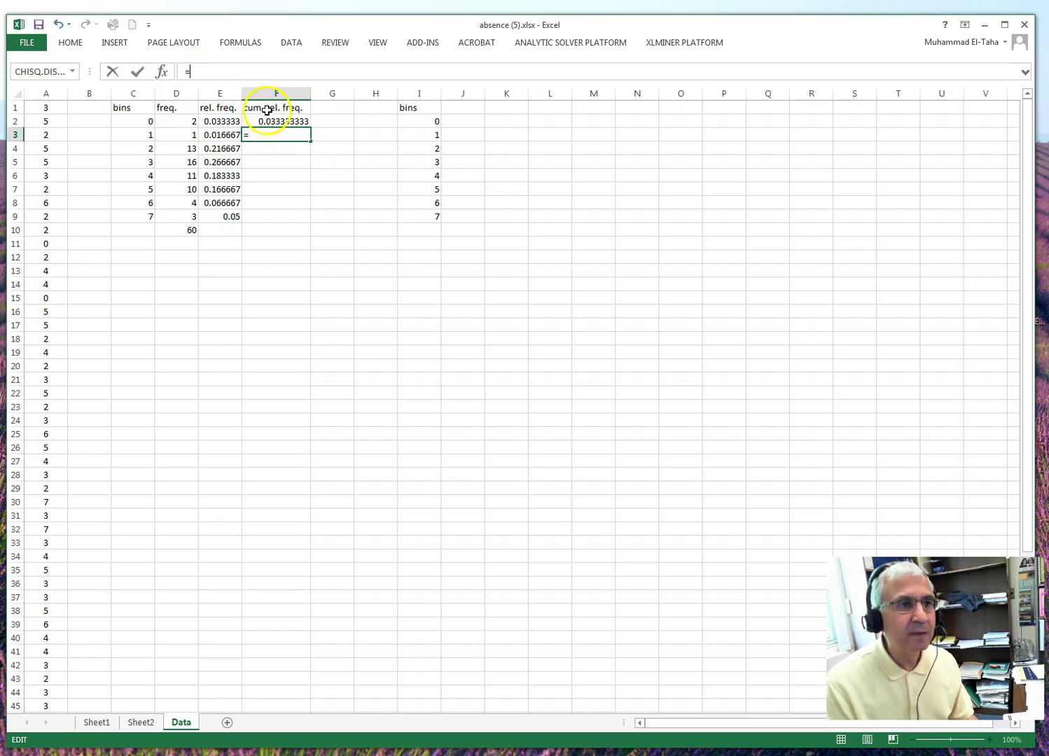
{"action": "left_click", "coordinate": [271, 122]}
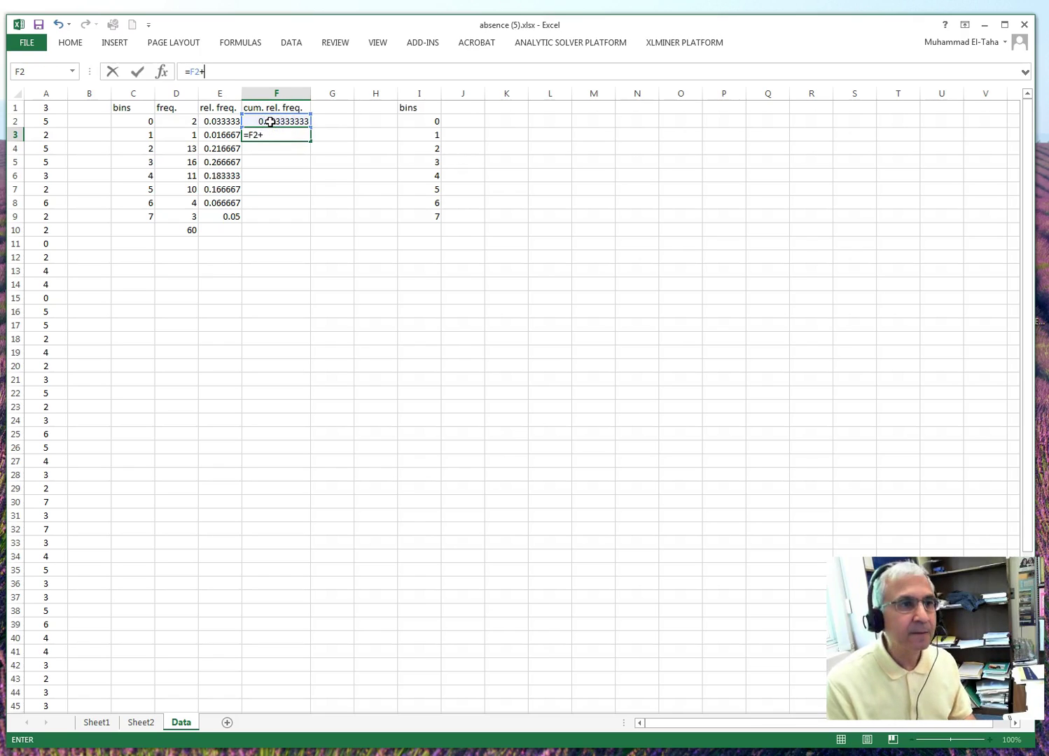
{"action": "type", "text": "+"}
{"action": "left_click", "coordinate": [224, 136]}
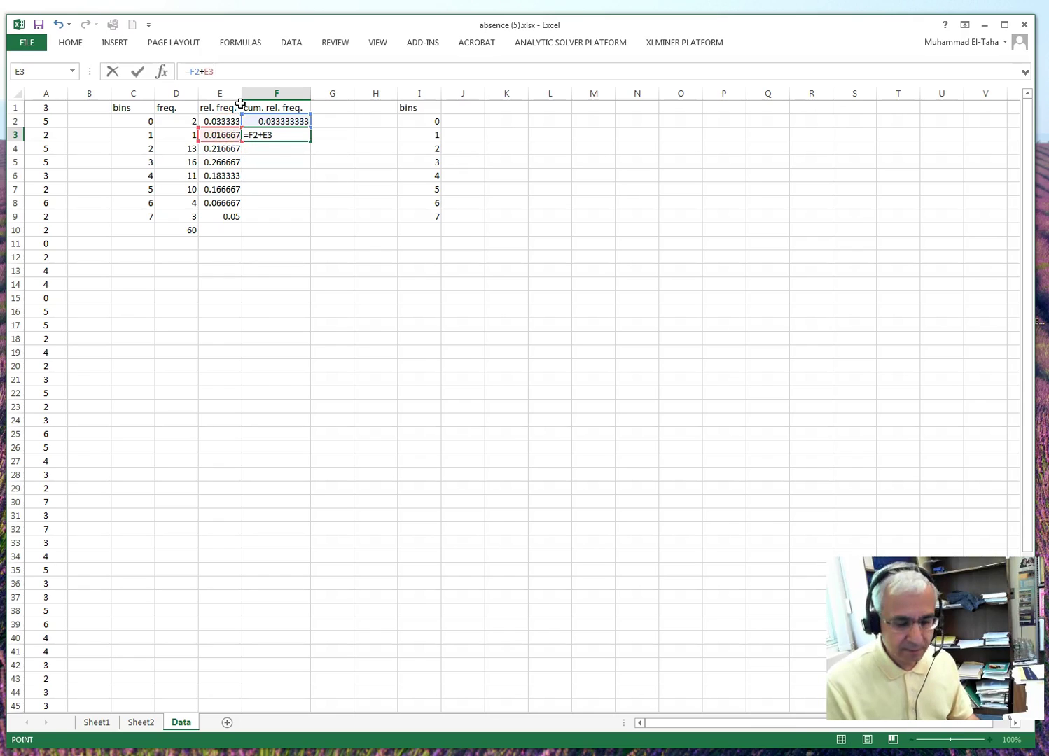
{"action": "key", "text": "Return"}
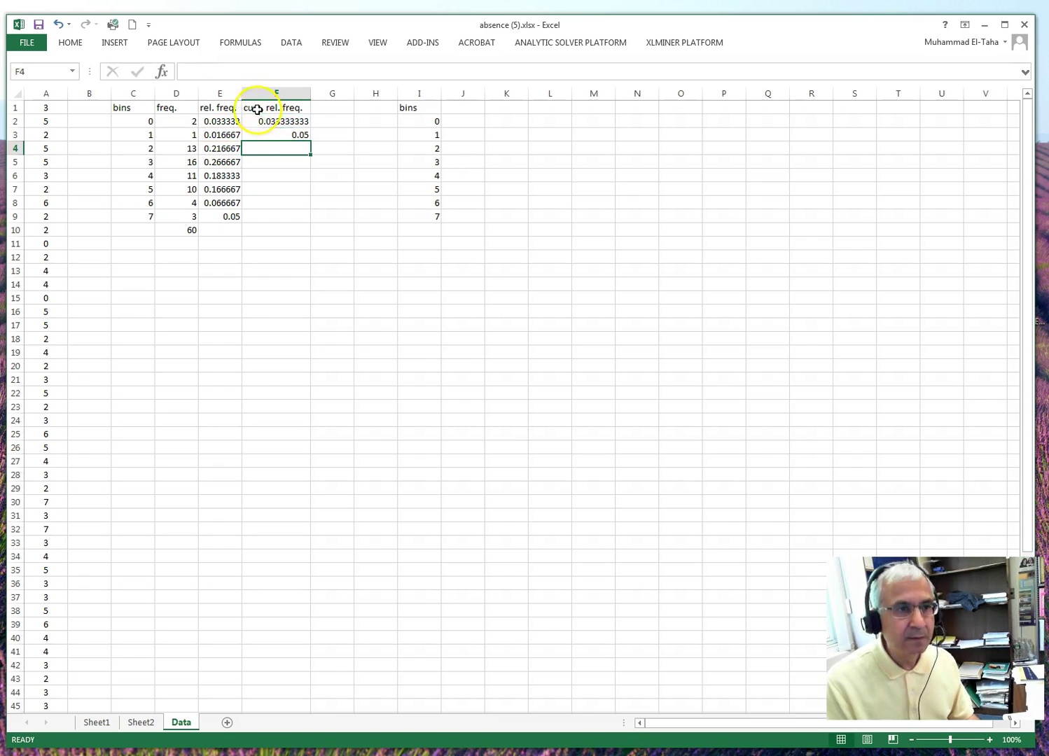
Fill the cumulative relative frequency formula from F3 down to F9.
{"action": "left_click", "coordinate": [298, 135]}
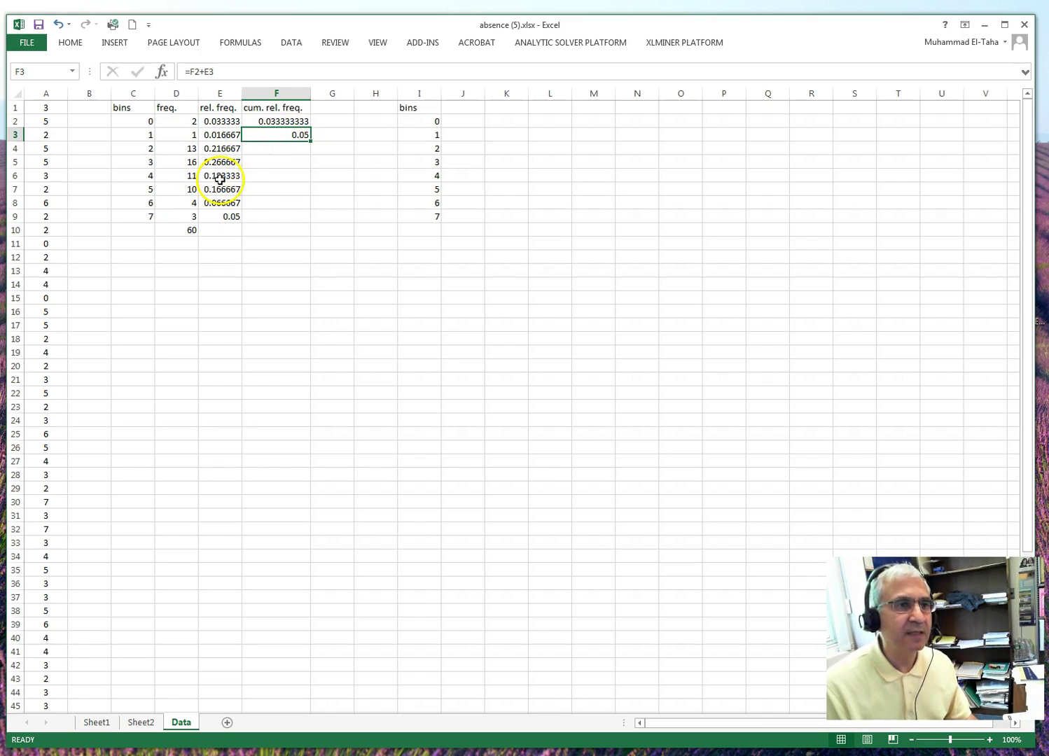
{"action": "left_click_drag", "start_coordinate": [308, 140], "coordinate": [307, 223]}
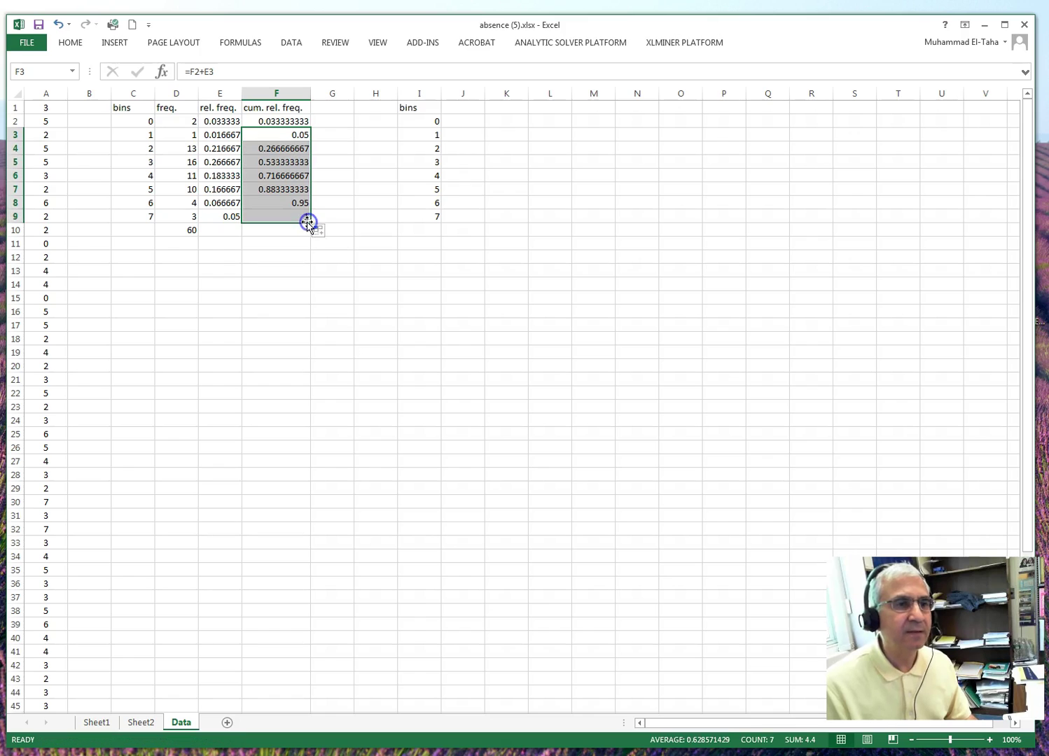
{"action": "left_click", "coordinate": [328, 208]}
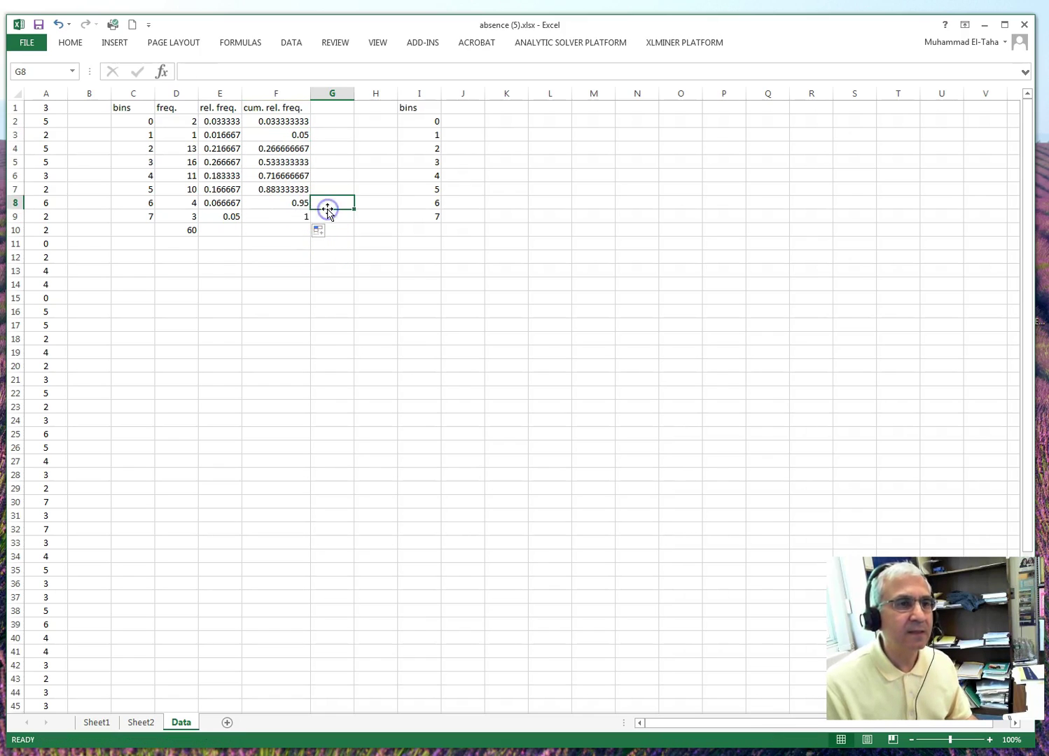